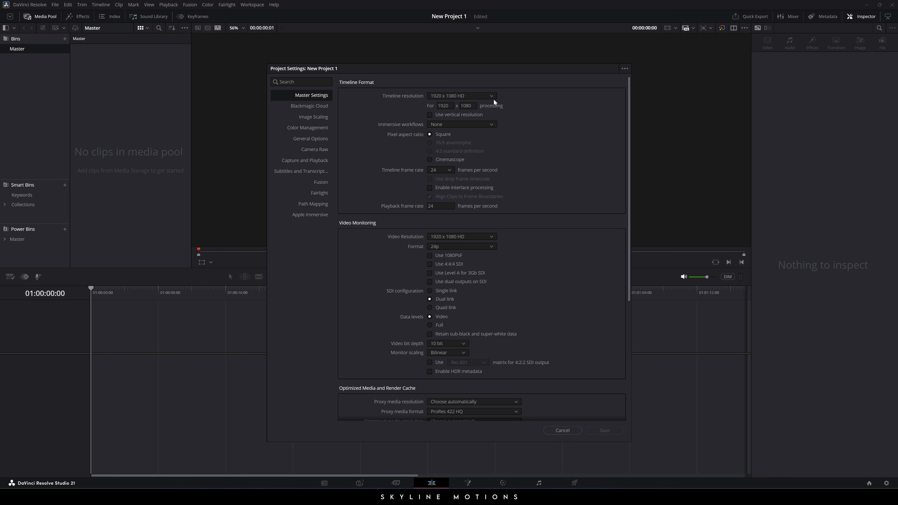
Set the project's timeline resolution to 1920 x 1080 HD and its frame rate to 60 fps, and save the settings.
click(488, 96)
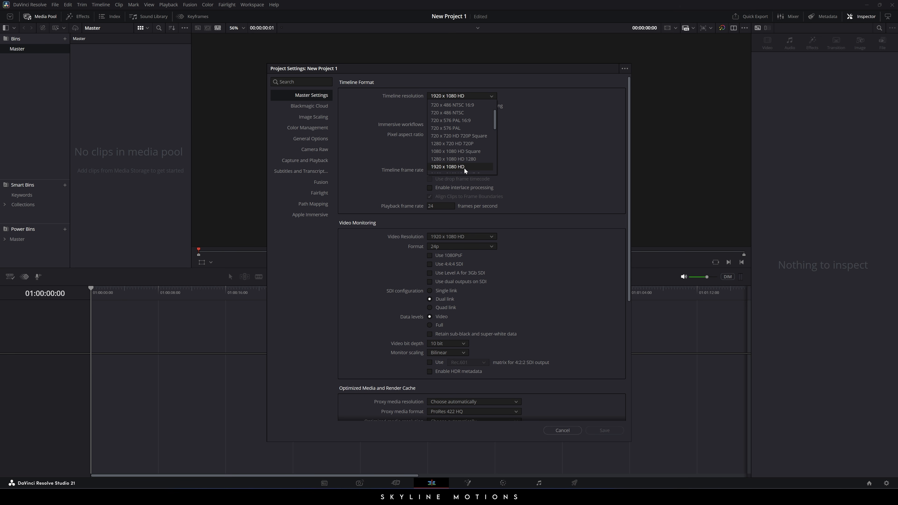
scroll(465, 162, down, 2)
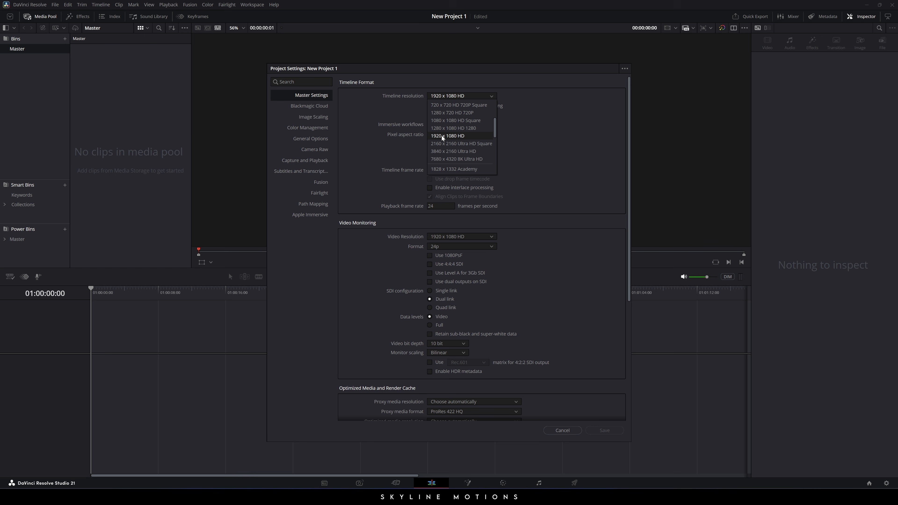
click(455, 136)
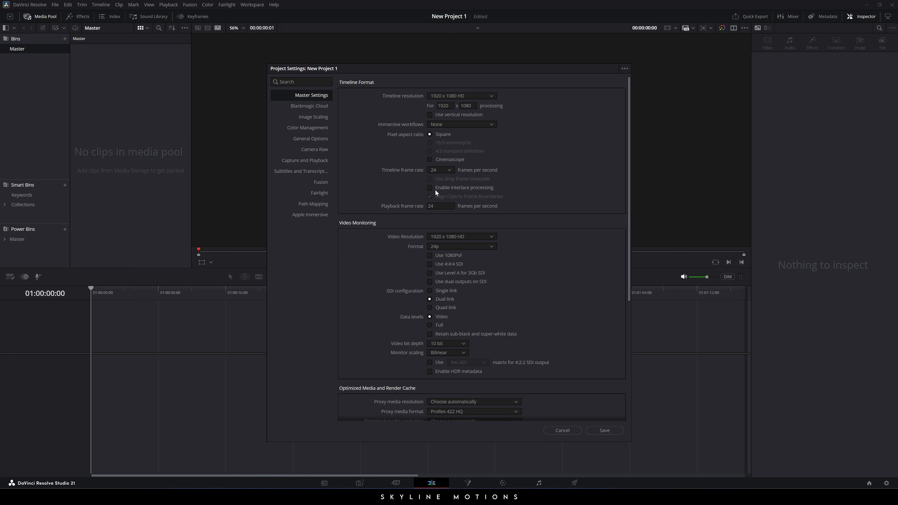
click(450, 171)
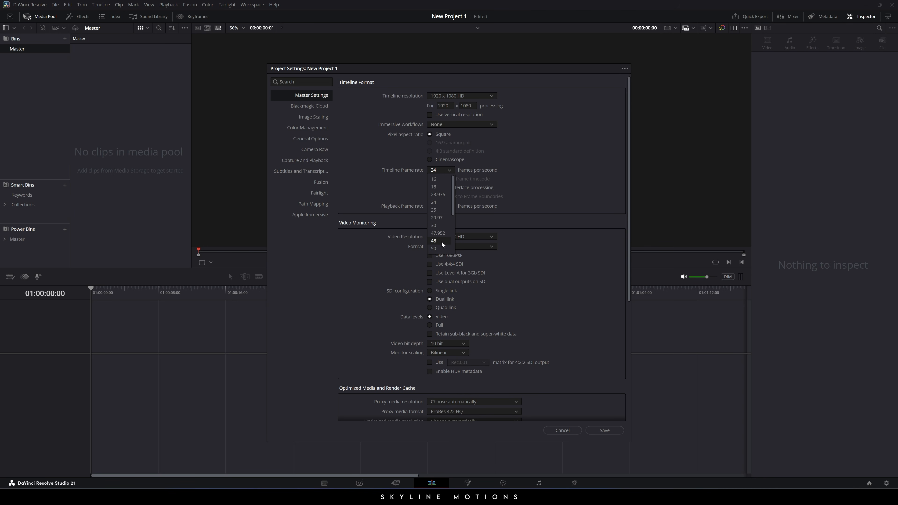
scroll(442, 242, down, 2)
click(440, 233)
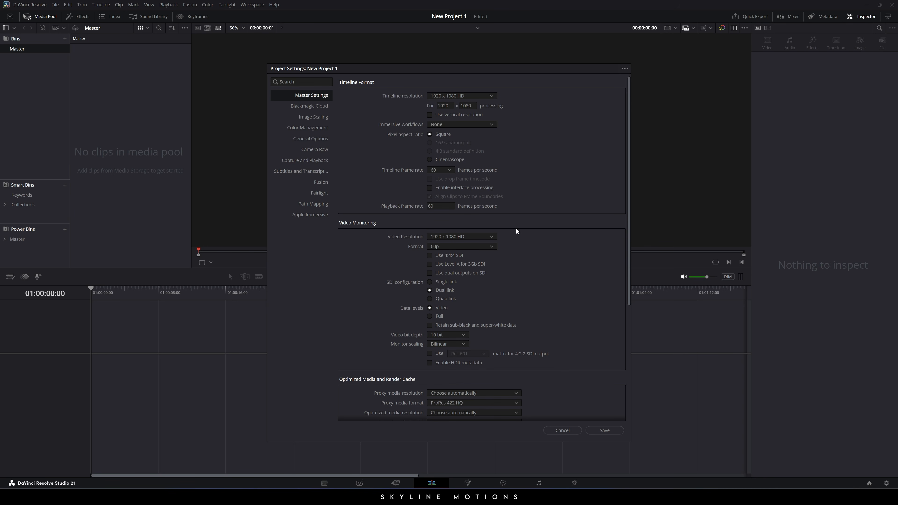
click(604, 429)
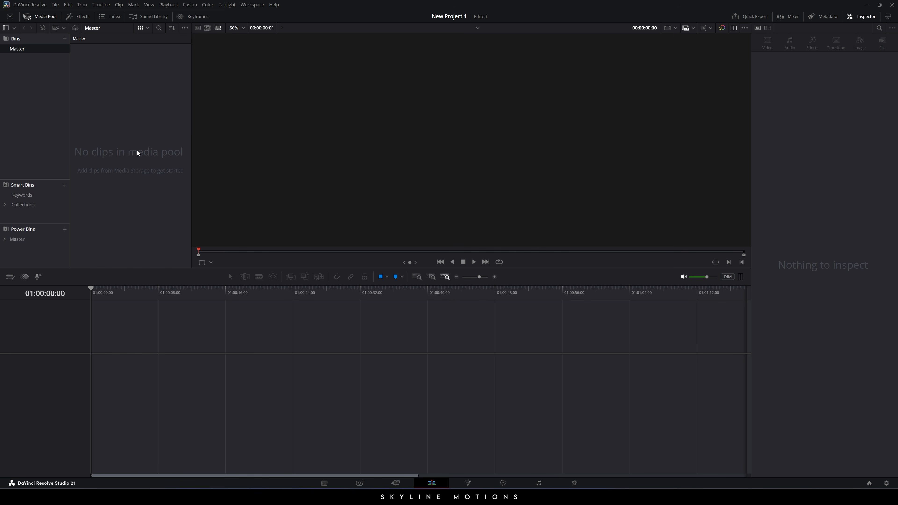
Create a new Fusion composition named "3D Title" in the Master bin.
click(41, 18)
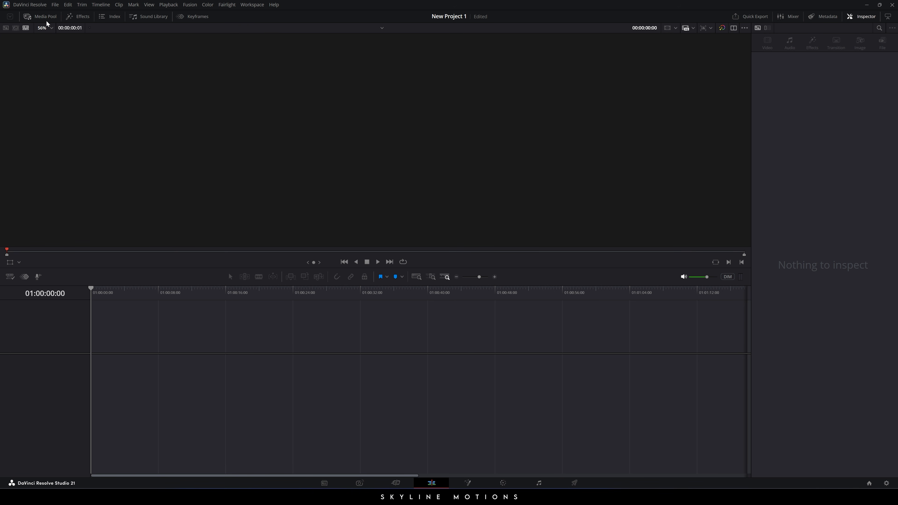
click(44, 18)
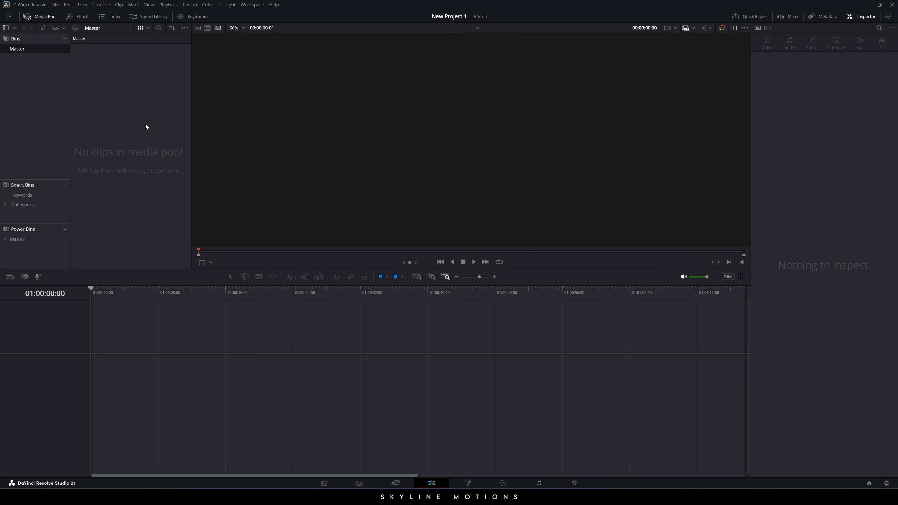
right_click(120, 118)
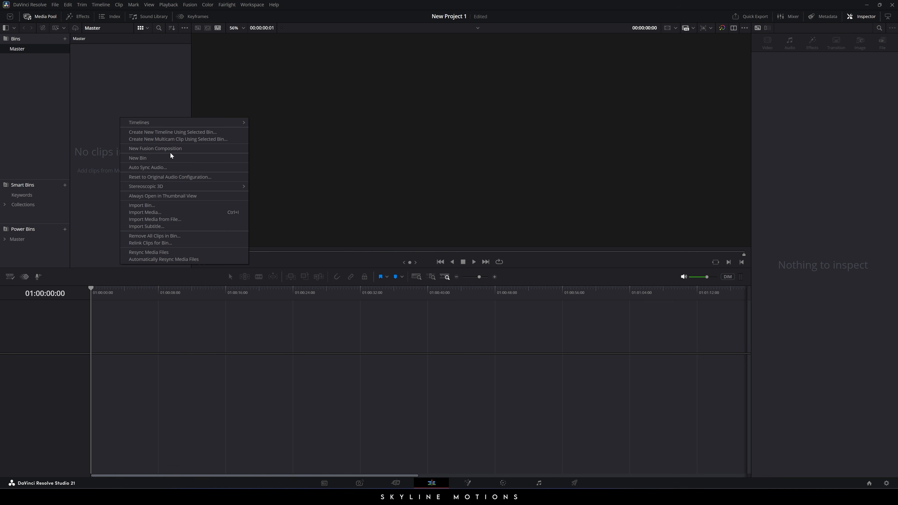
click(164, 149)
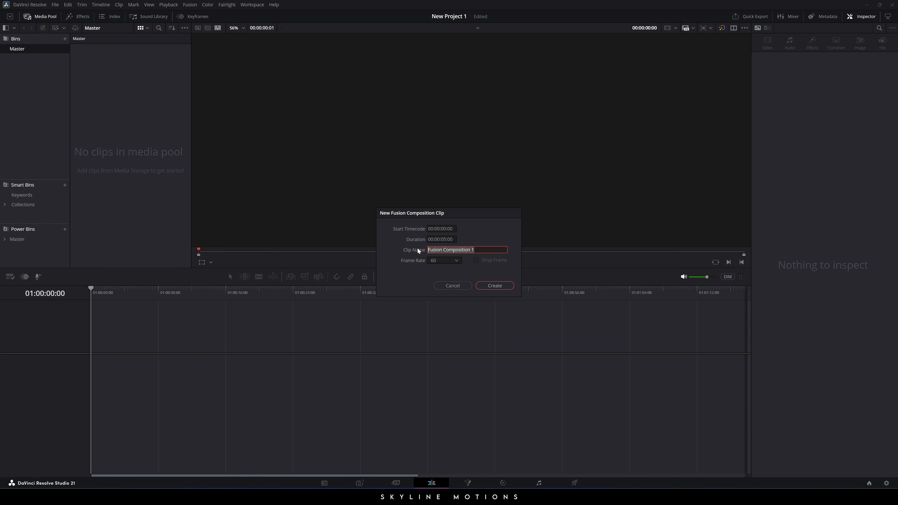
key(BackSpace)
text(3D Title)
click(495, 285)
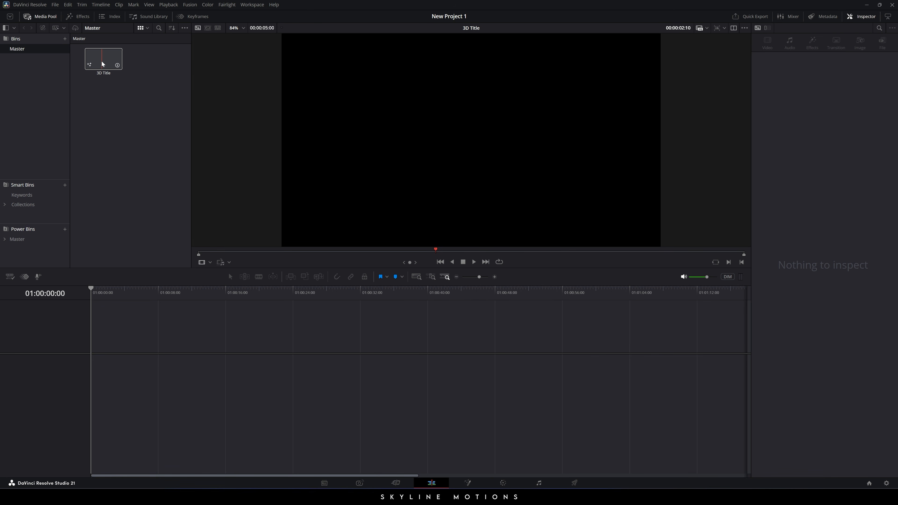
Place the 3D Title composition at the start of a new timeline and reduce the height of track Video 1.
drag(102, 62, 93, 370)
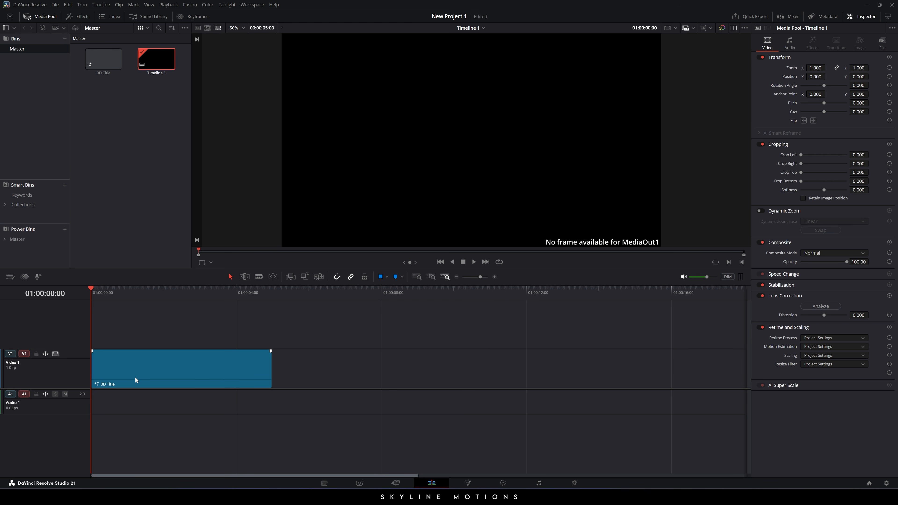
scroll(168, 377, up, 4)
drag(75, 349, 75, 361)
Set the 3D Title clip's colour to yellow and place the playhead over the clip at 01:00:02:18.
right_click(170, 373)
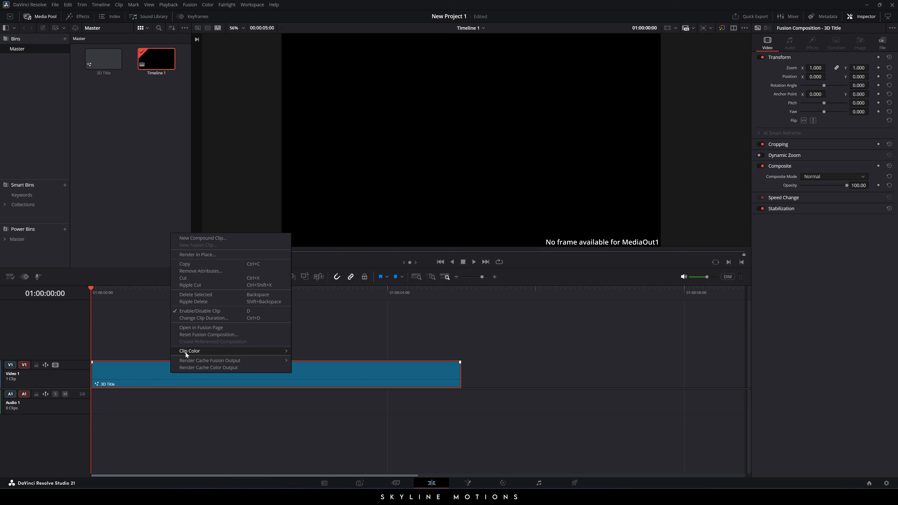
mouse_move(187, 352)
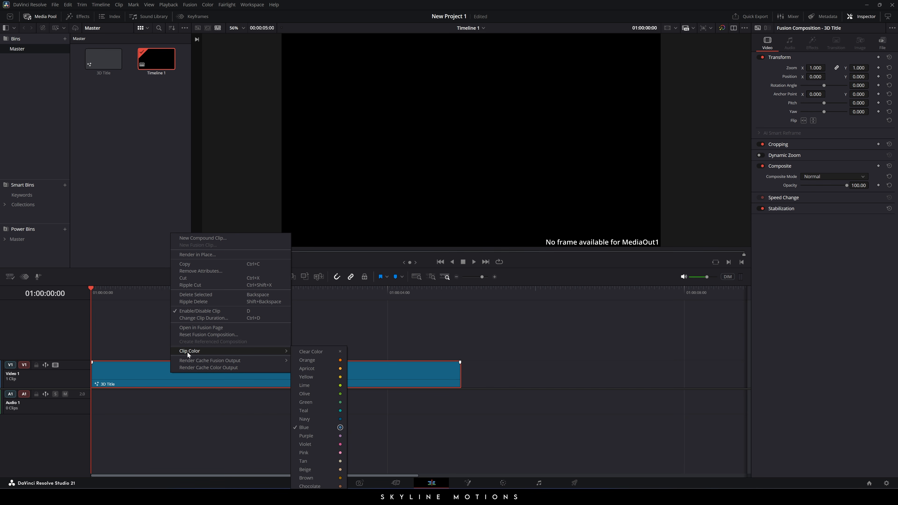
click(331, 377)
click(306, 301)
drag(307, 302, 261, 305)
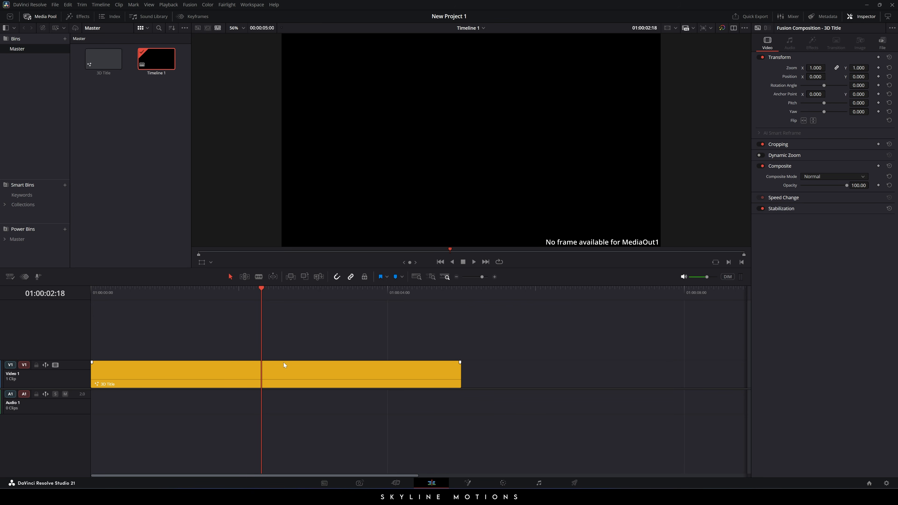
On the Fusion page, move the MediaOut1 node to the lower right of the node graph and show a single viewer.
click(467, 483)
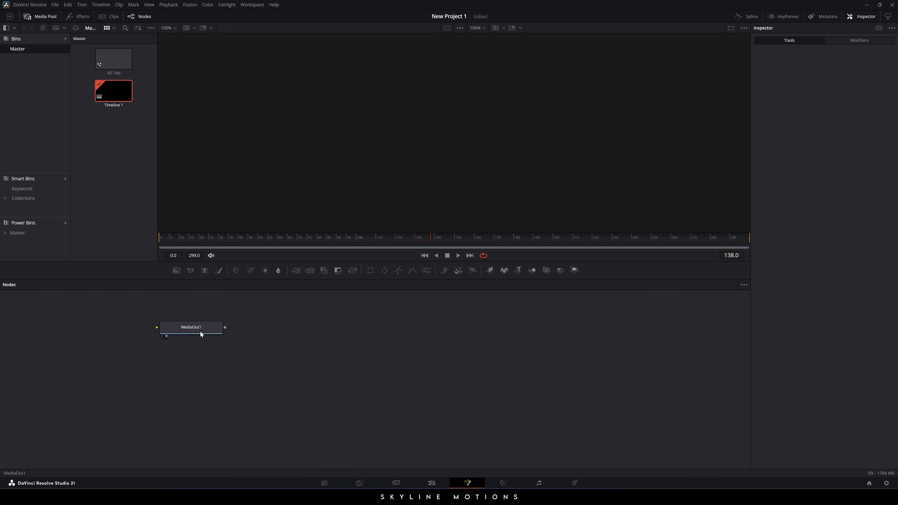
drag(189, 329, 680, 410)
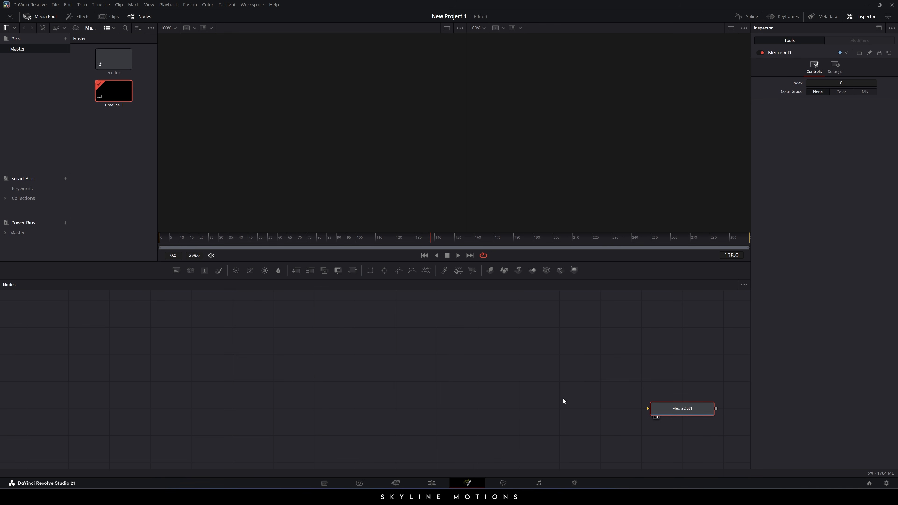
click(456, 358)
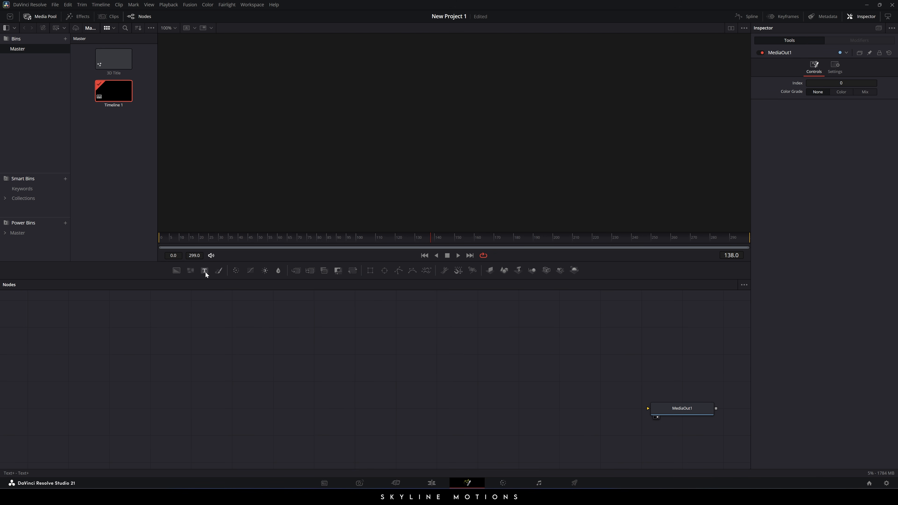
Add a Text+ node to the left of MediaOut1 and enter "SPIDERMAN" as its text.
drag(203, 271, 311, 350)
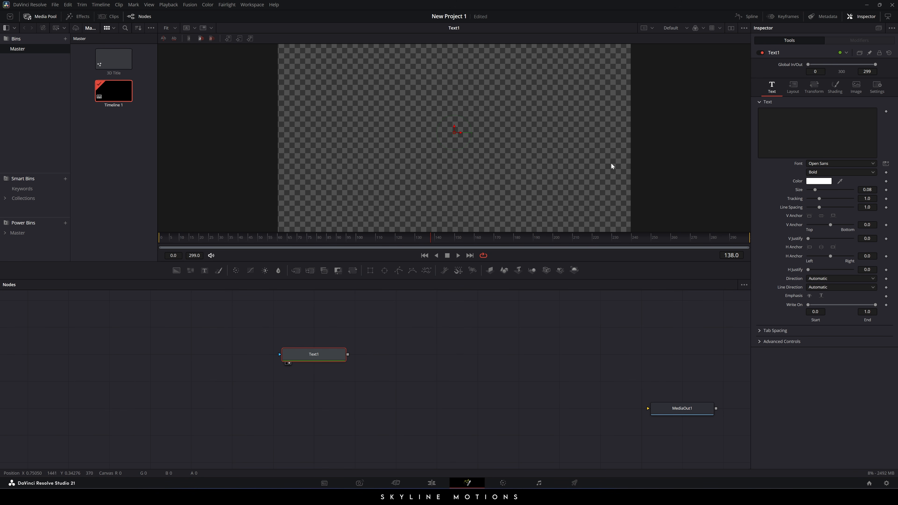
click(817, 132)
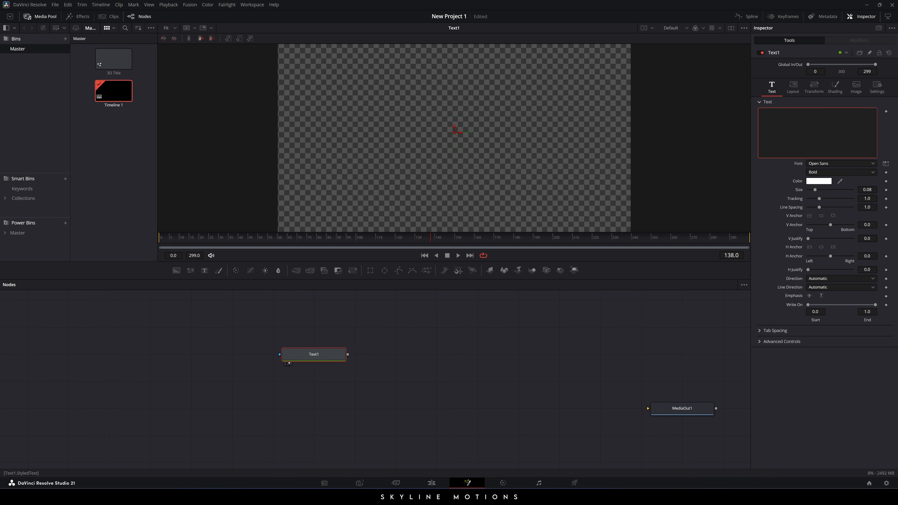
text(SPIDERMAN)
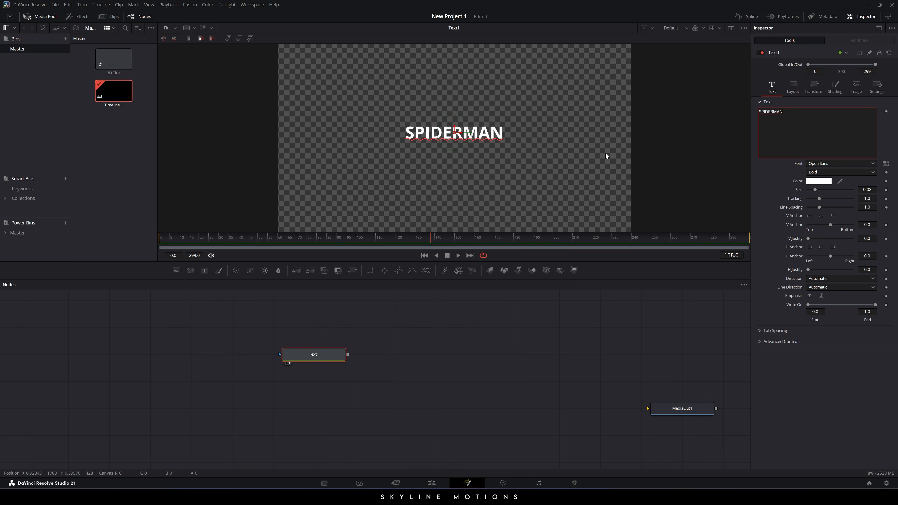
Set the SPIDERMAN text's font to Micro TechnicExt in the Regular style.
click(825, 165)
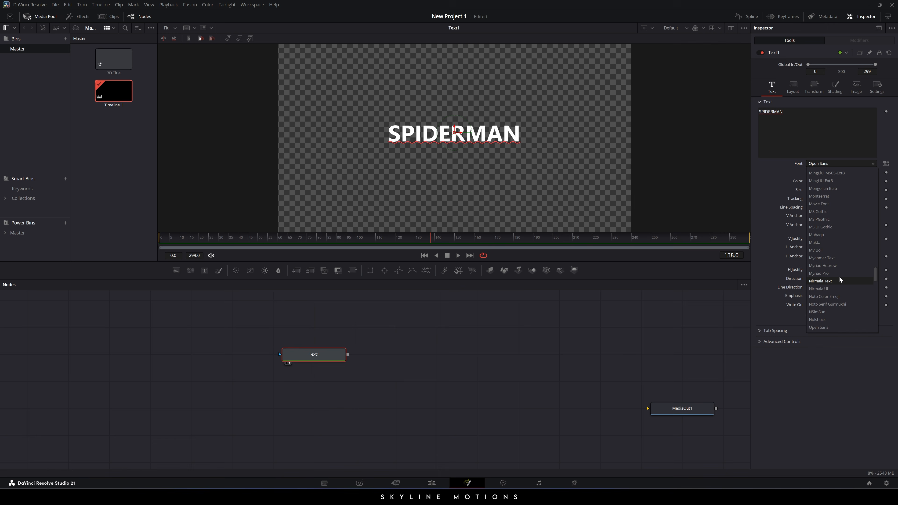
scroll(839, 276, up, 7)
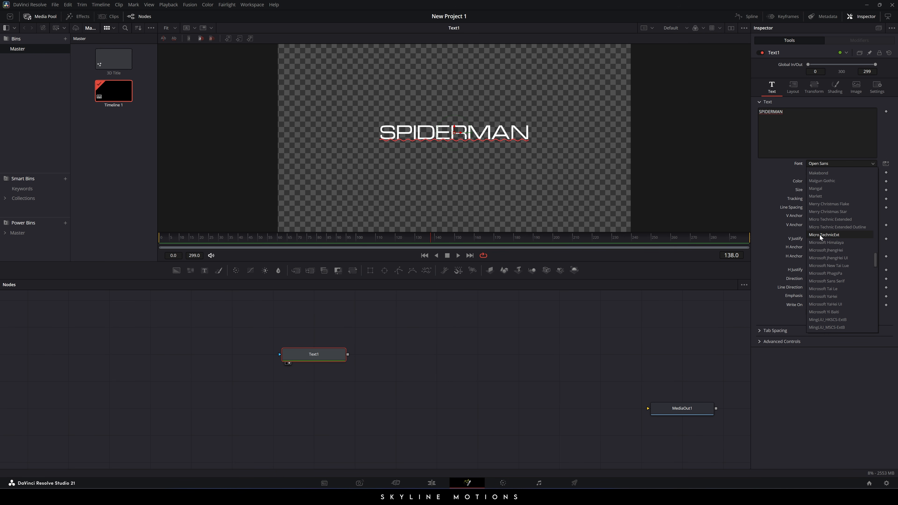
click(834, 237)
click(834, 172)
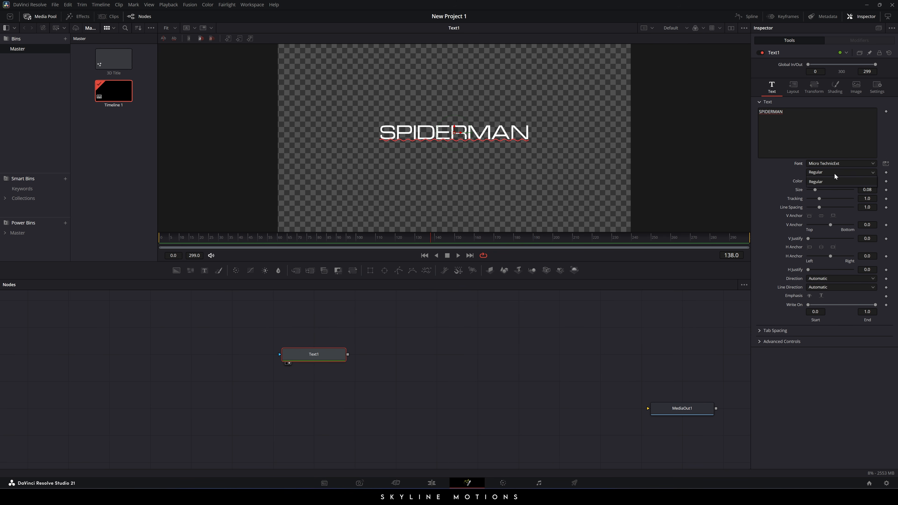
click(829, 182)
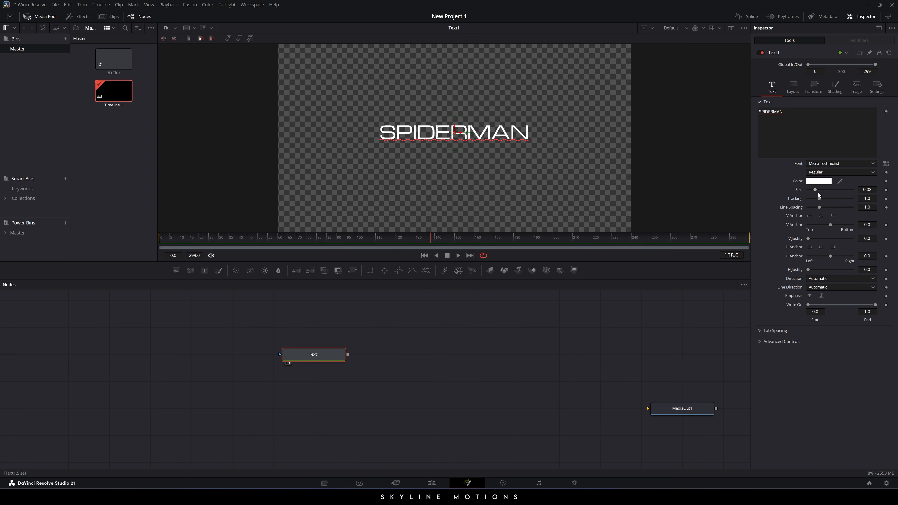
Set the SPIDERMAN text's size to 0.12.
drag(818, 193, 819, 193)
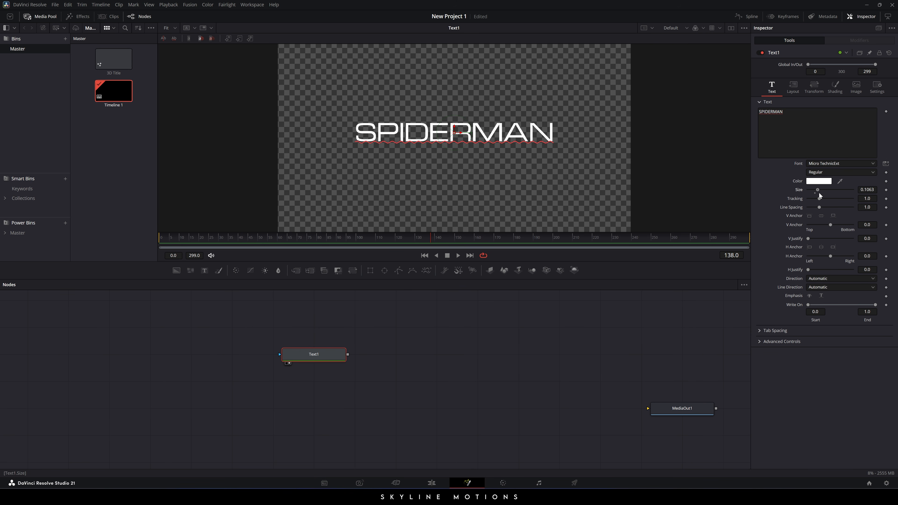
click(860, 191)
text(0.12)
key(Tab)
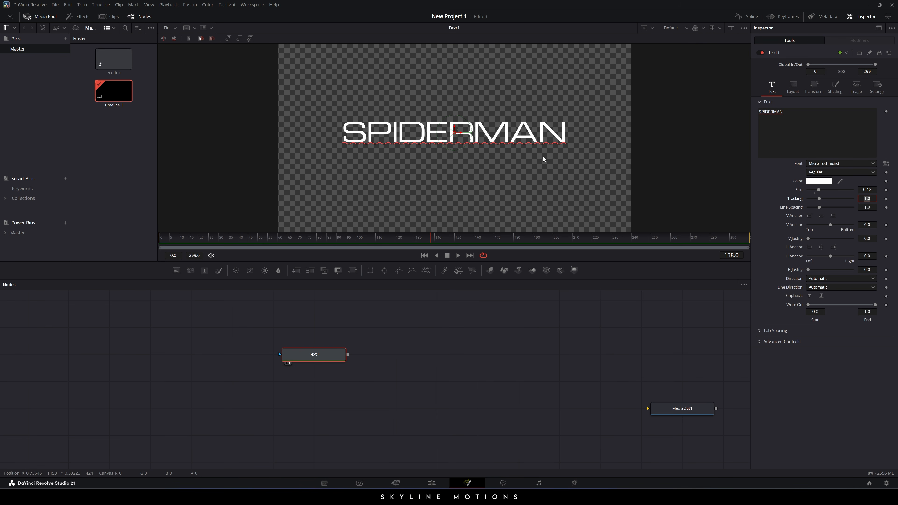
Add a keyframe for the text size at frame 90.
drag(377, 242, 329, 244)
right_click(800, 191)
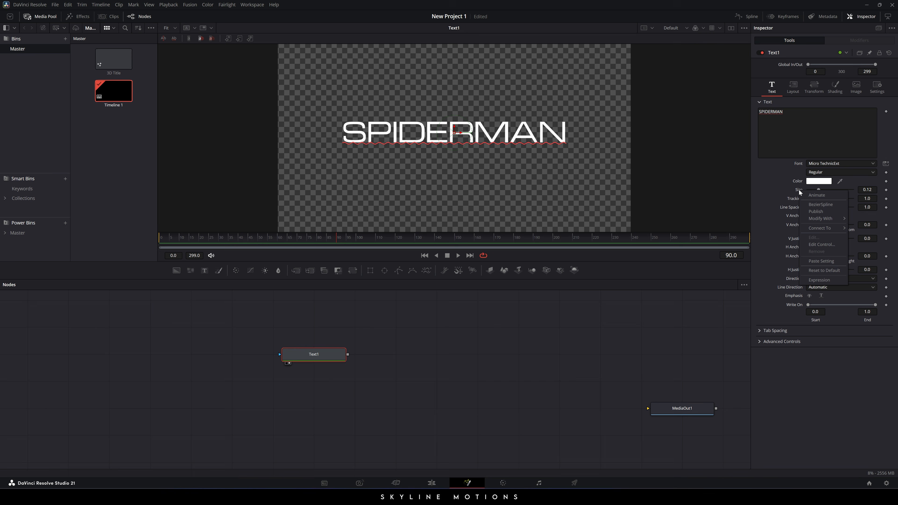
click(812, 194)
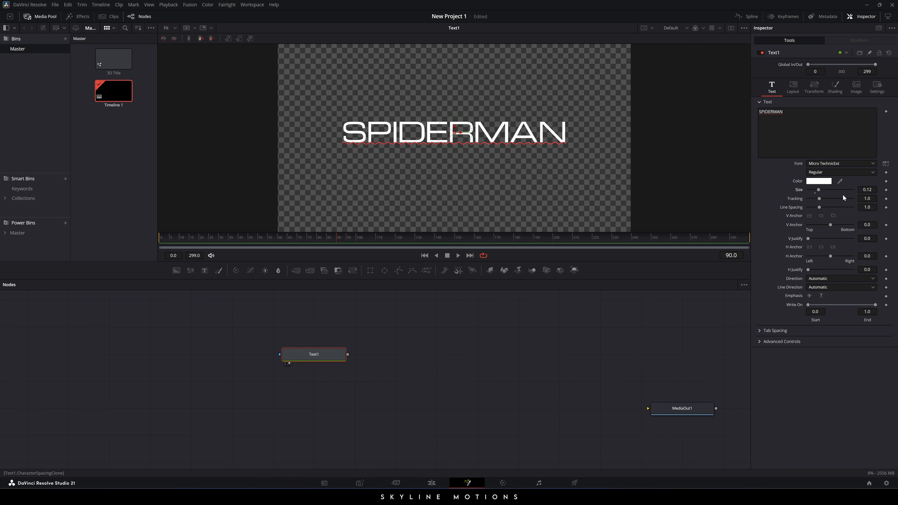
click(886, 191)
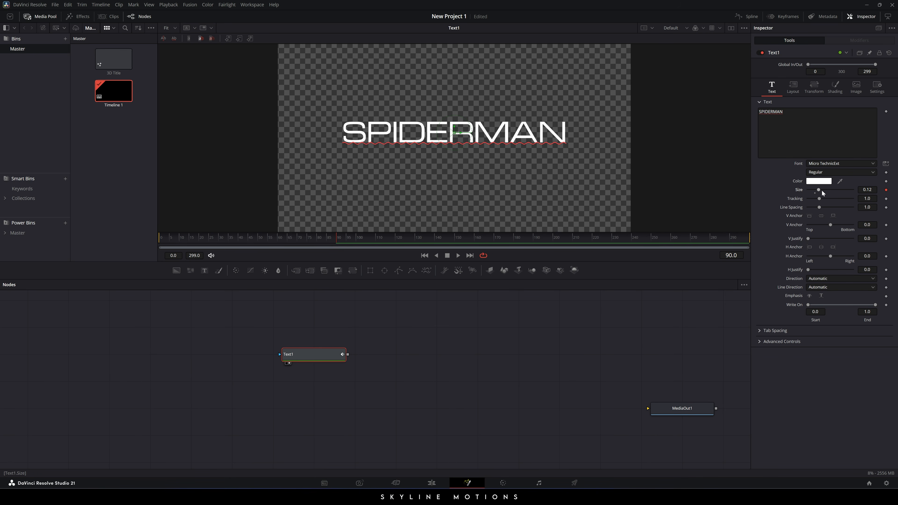
Keyframe the text size at 0.5 on frame 0.
drag(282, 243, 164, 243)
click(867, 190)
text(.5)
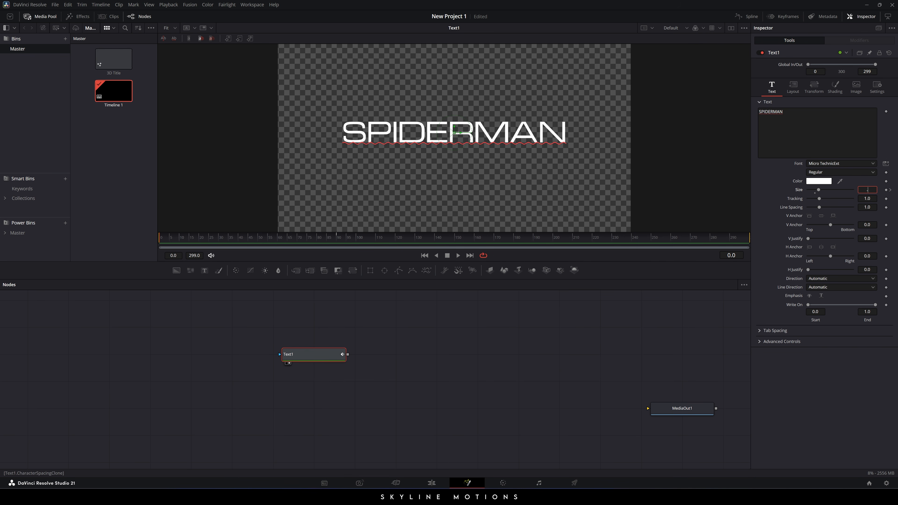
key(Tab)
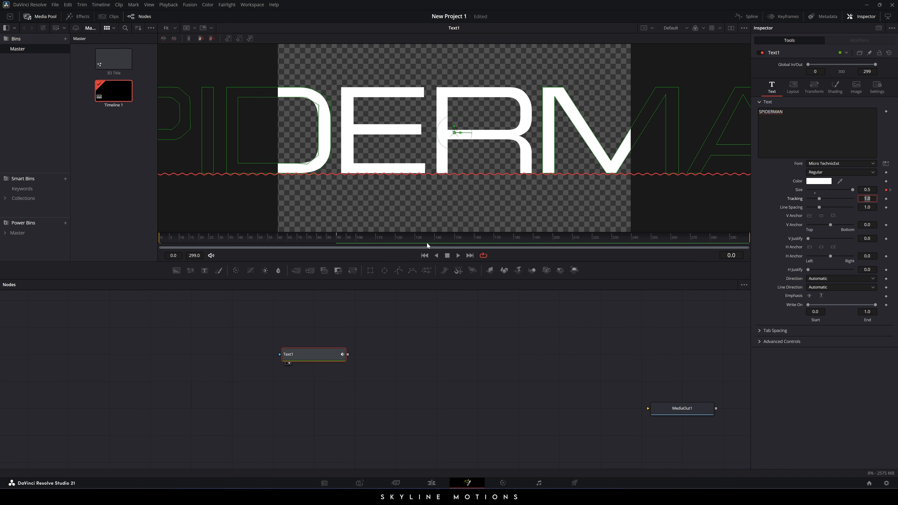
Keyframe the text size at 0.11 on the last frame, 299.
drag(427, 245, 753, 242)
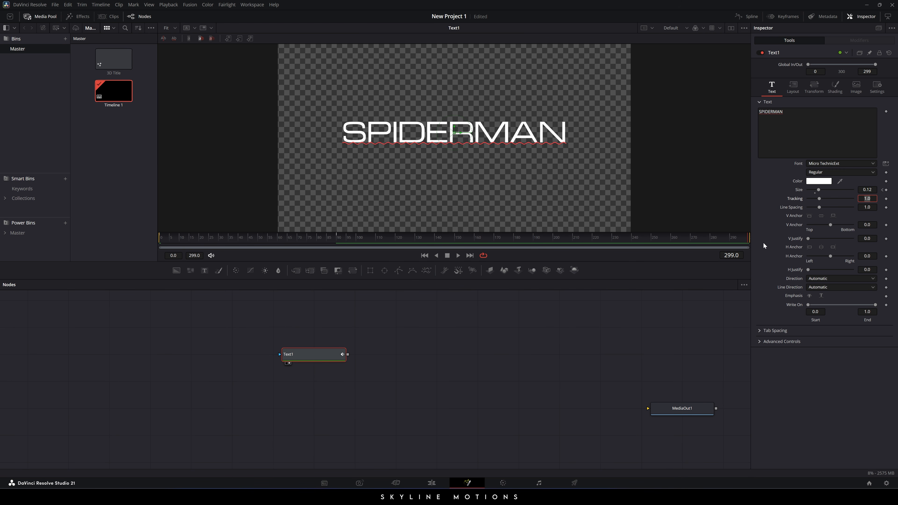
double_click(870, 190)
text(0.)
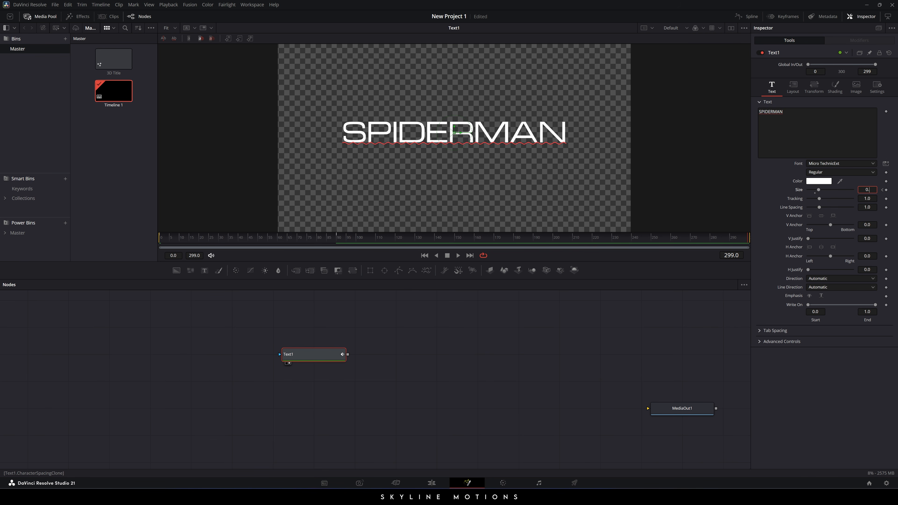
text(11)
key(Tab)
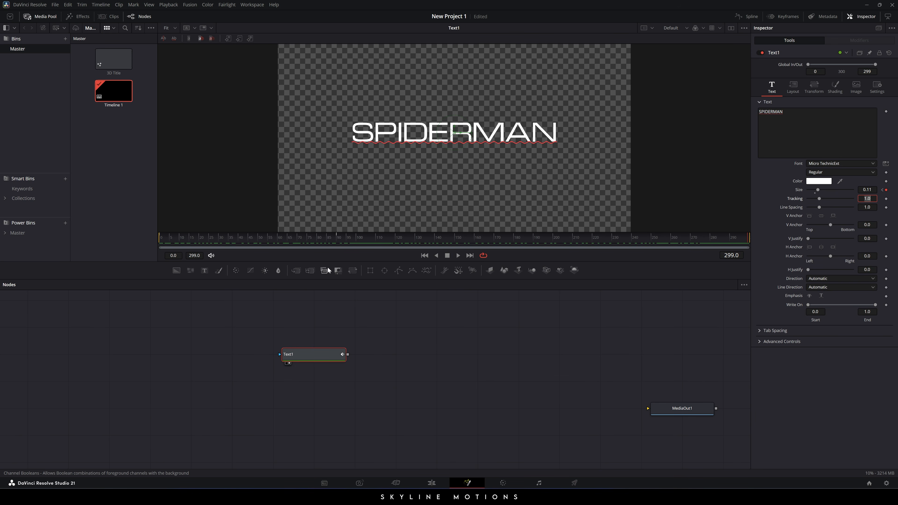
Keyframe the SPIDERMAN text's tracking at 1.1 on frame 90.
click(336, 242)
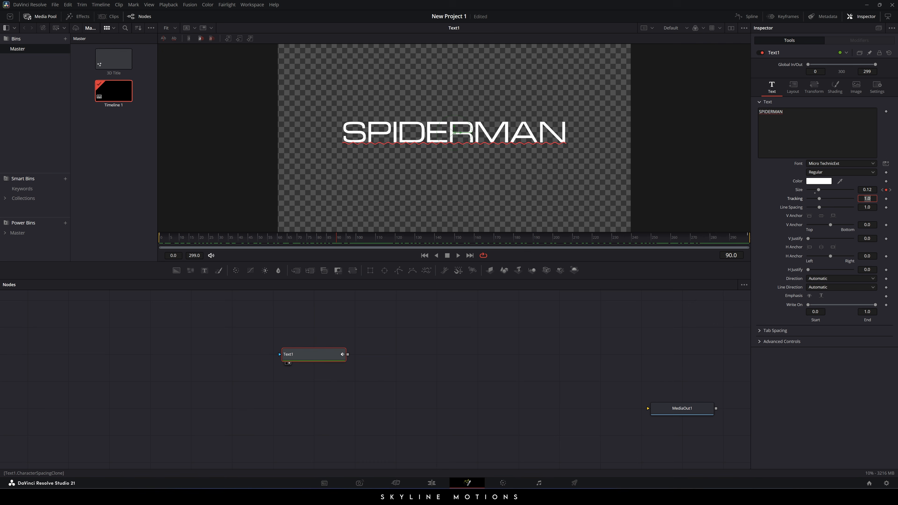
text(1)
key(Tab)
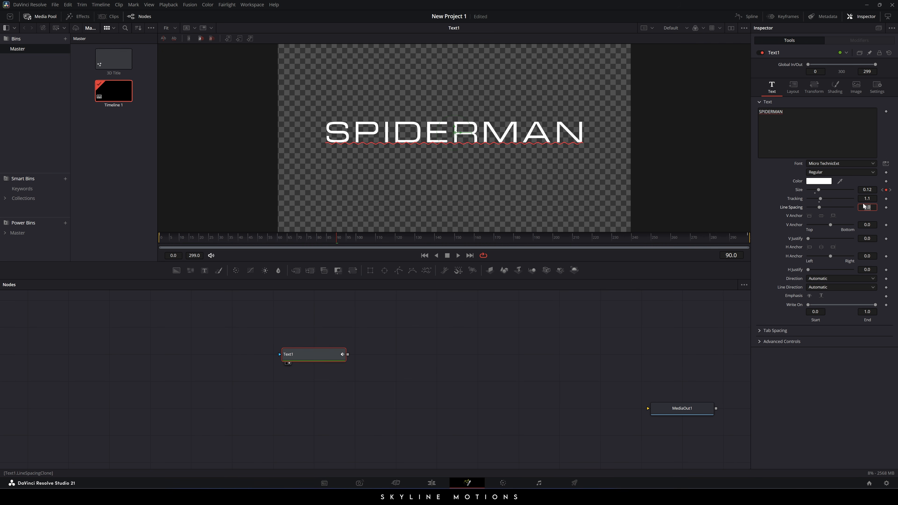
click(886, 200)
Keyframe the text's tracking at 2 on frame 0.
drag(337, 237, 139, 243)
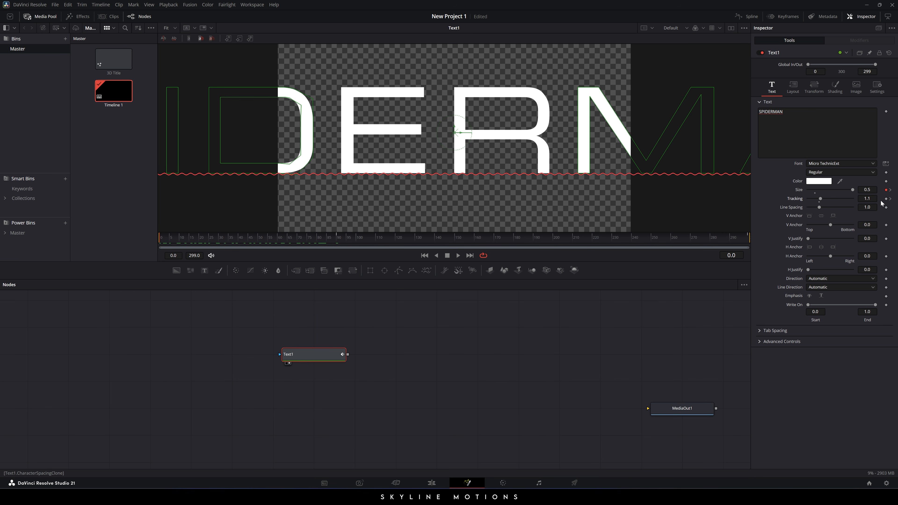
click(866, 198)
text(2)
key(Tab)
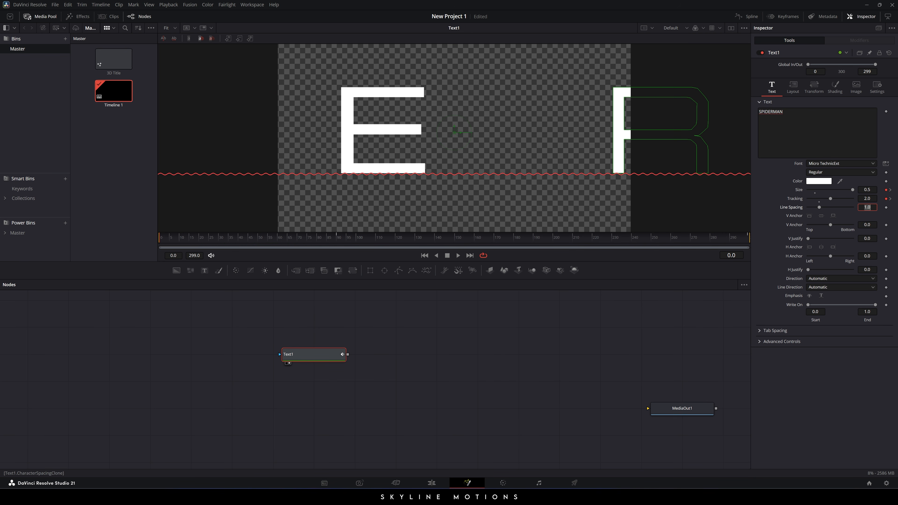
Keyframe the text's tracking at 1.05 on the last frame, 299.
drag(432, 236, 762, 241)
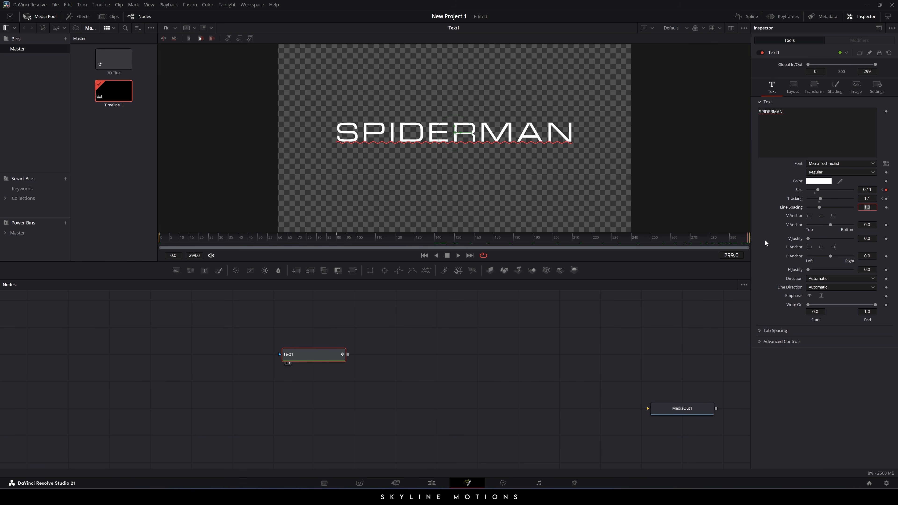
double_click(868, 199)
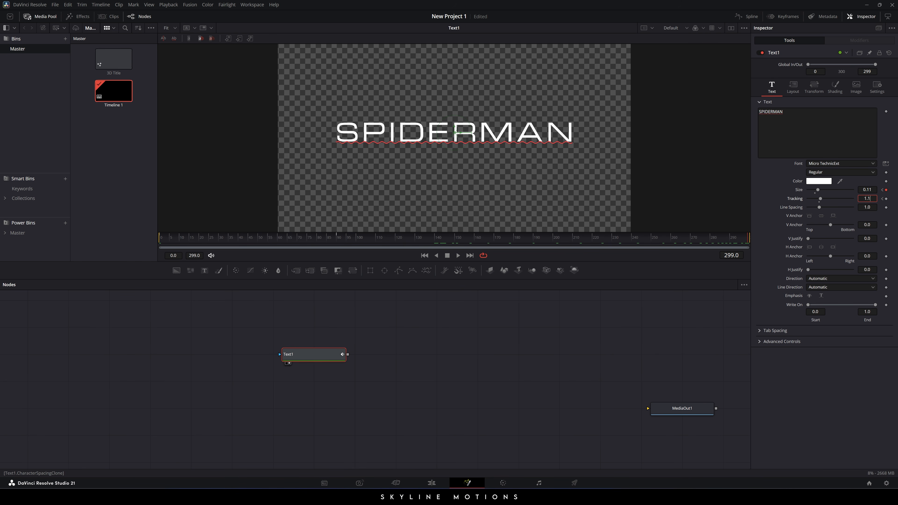
text(1.05)
key(Tab)
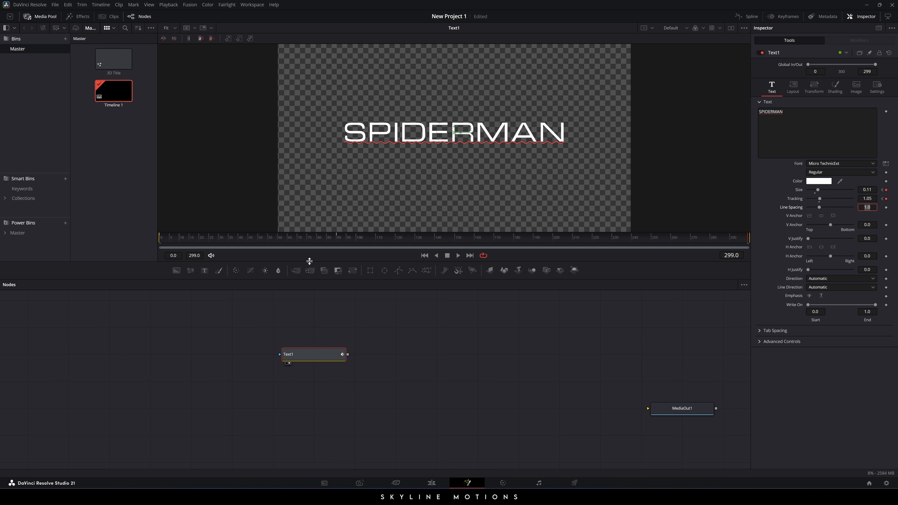
Preview the size and tracking animation from frame 0 to about frame 89.
drag(265, 241, 131, 245)
click(458, 256)
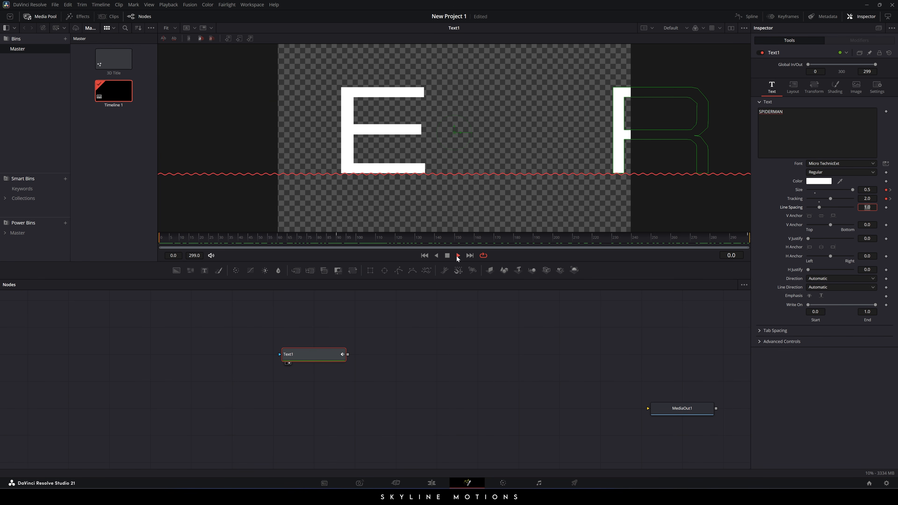
click(448, 255)
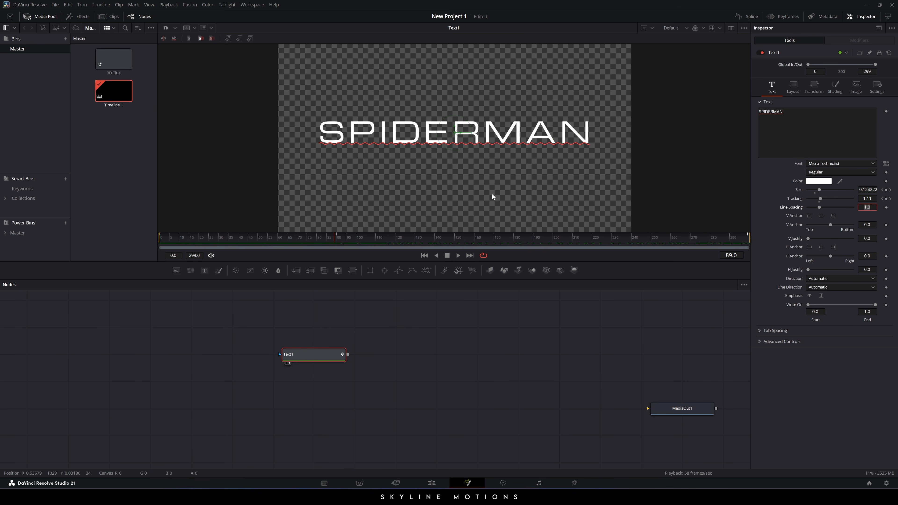
Show Text1's Character Spacing curve in an enlarged Spline editor and fit it to the view.
click(744, 16)
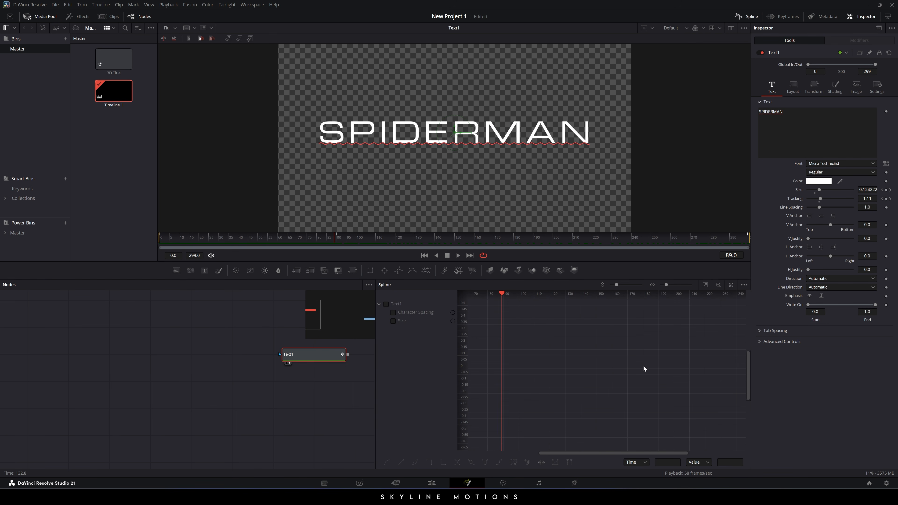
key(F4)
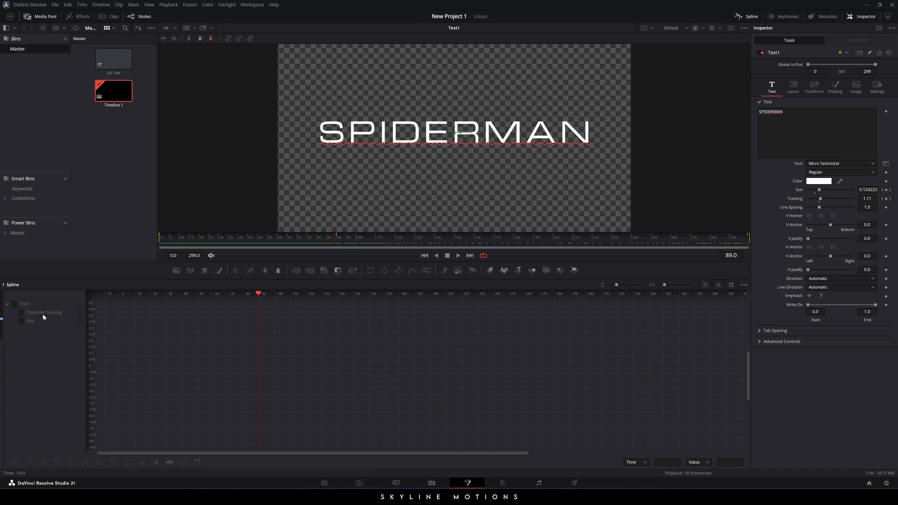
click(21, 312)
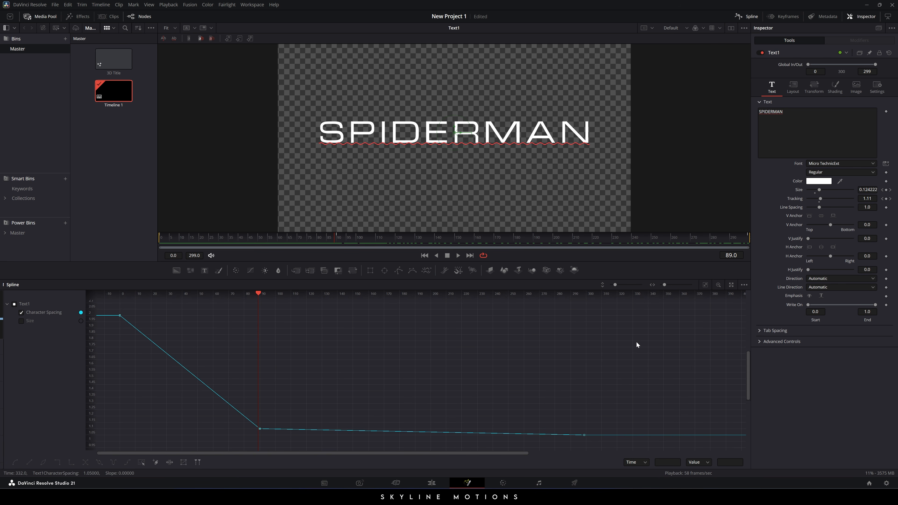
click(705, 285)
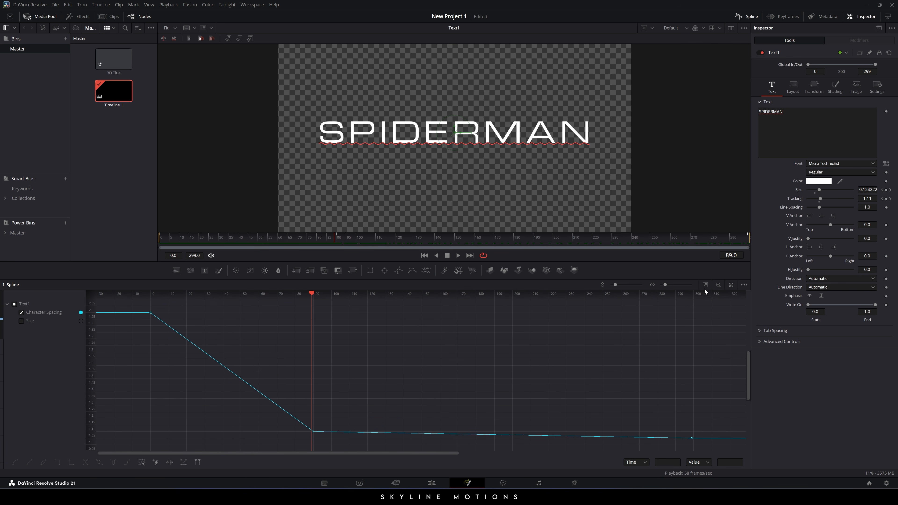
Smooth the first two Character Spacing keyframes and stretch the frame 90 keyframe's incoming handle back to about frame 0.
drag(131, 304, 327, 445)
key(s)
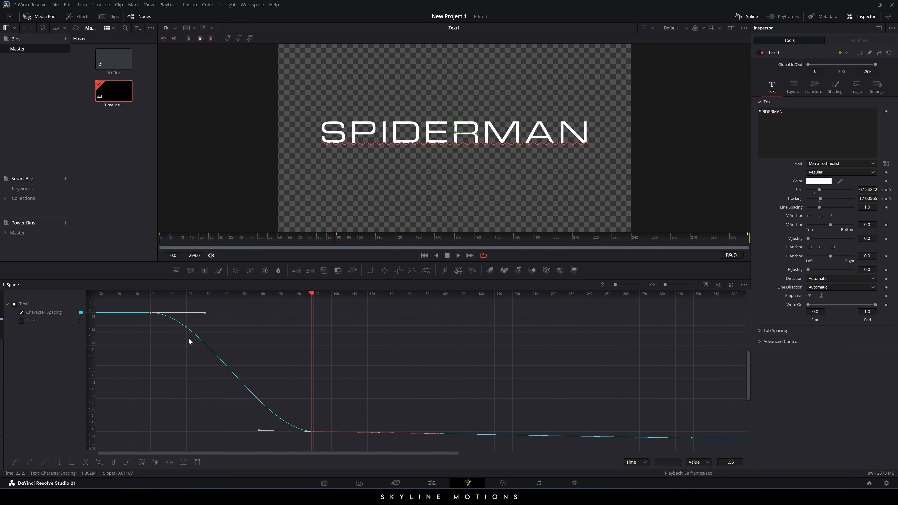
drag(309, 298, 152, 311)
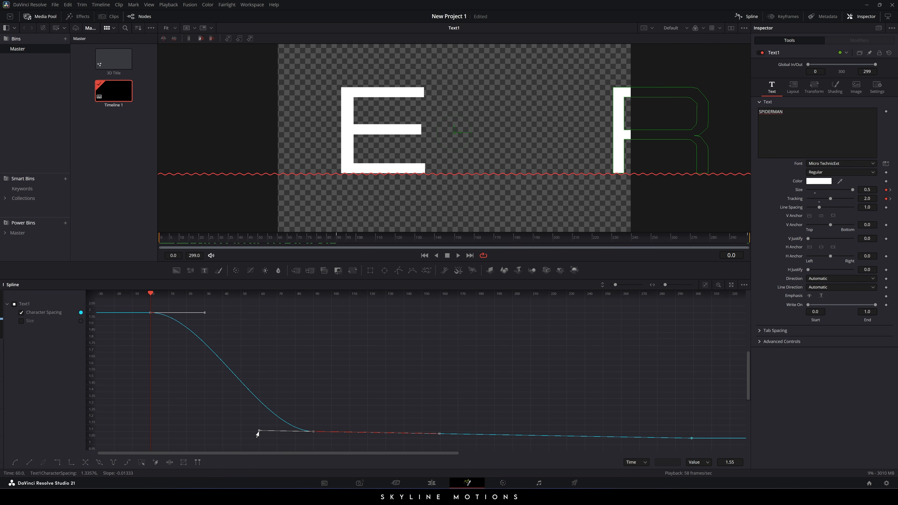
drag(258, 434, 149, 435)
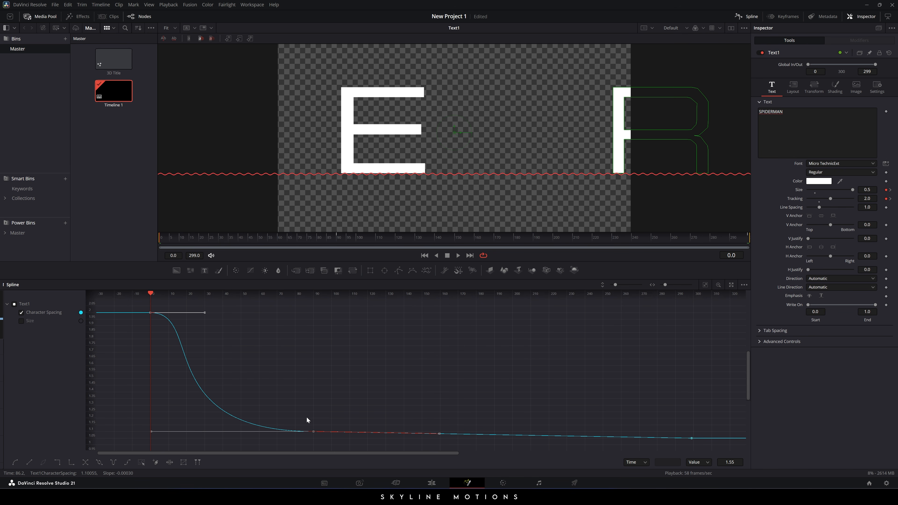
Flatten the last two Character Spacing keyframes so the curve eases between frames 90 and 299.
drag(305, 416, 702, 446)
key(f)
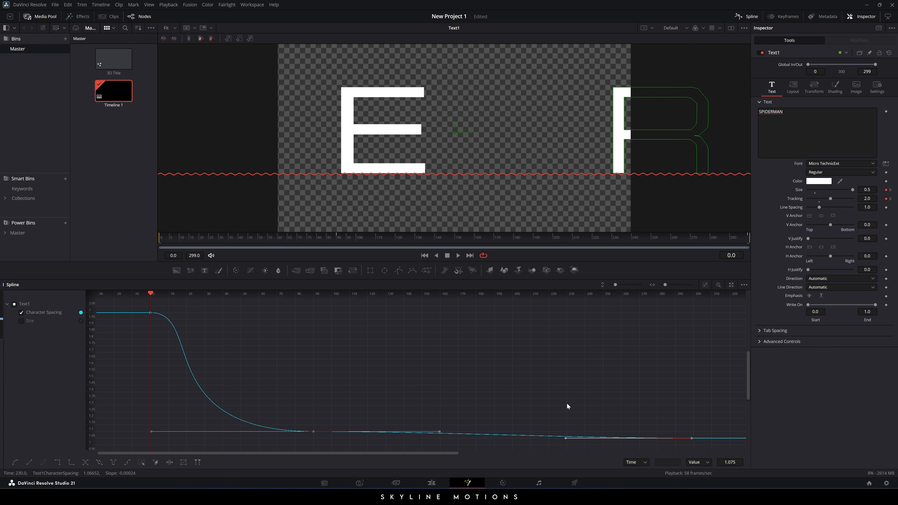
click(441, 387)
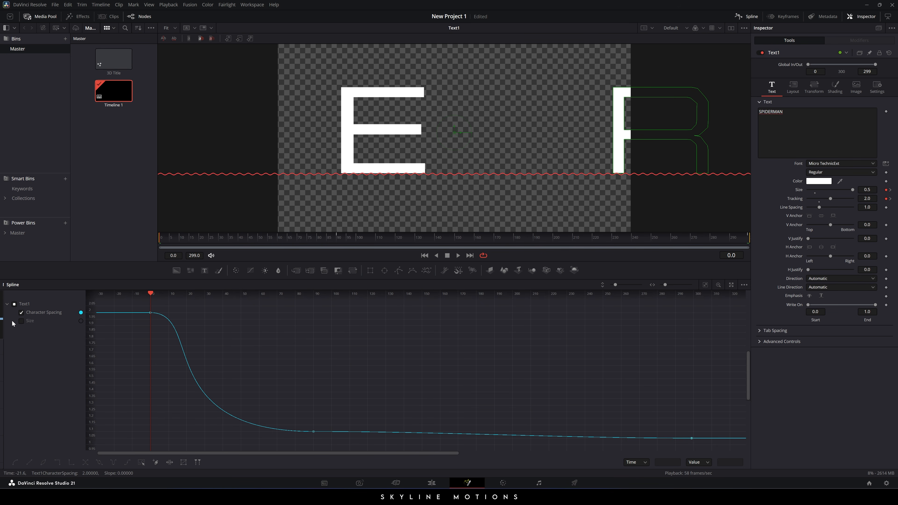
Show only Text1's Size curve in the Spline editor, fitted to the view.
click(21, 312)
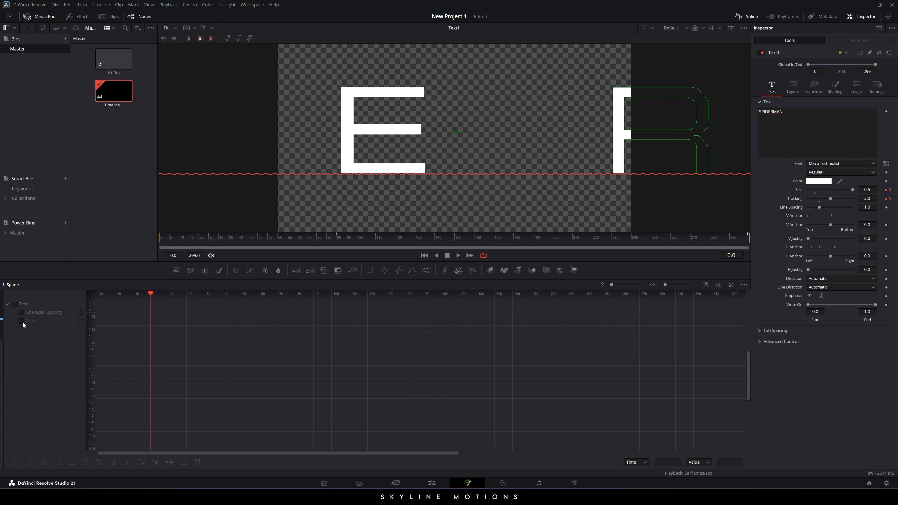
click(21, 321)
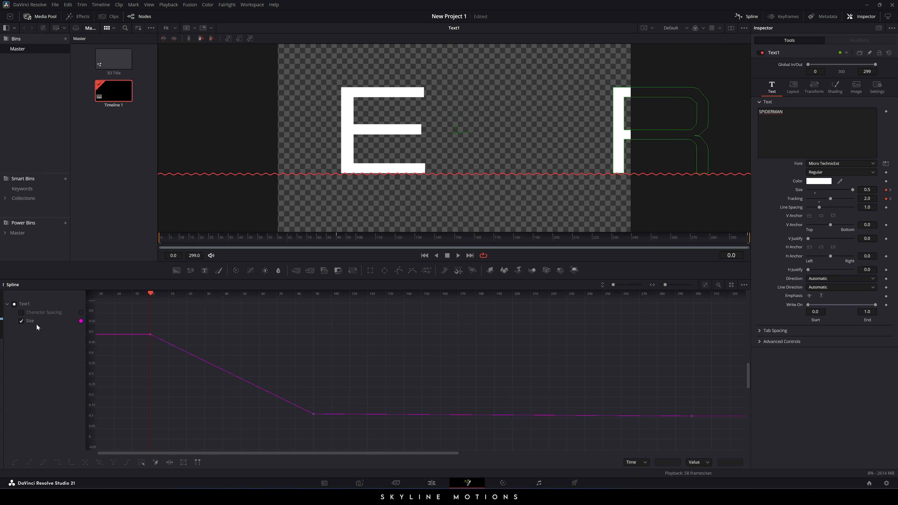
click(705, 285)
Smooth the first two Size keyframes, stretch frame 90's incoming handle back to about frame 0, and select the last two keyframes.
drag(125, 303, 326, 441)
key(shift+s)
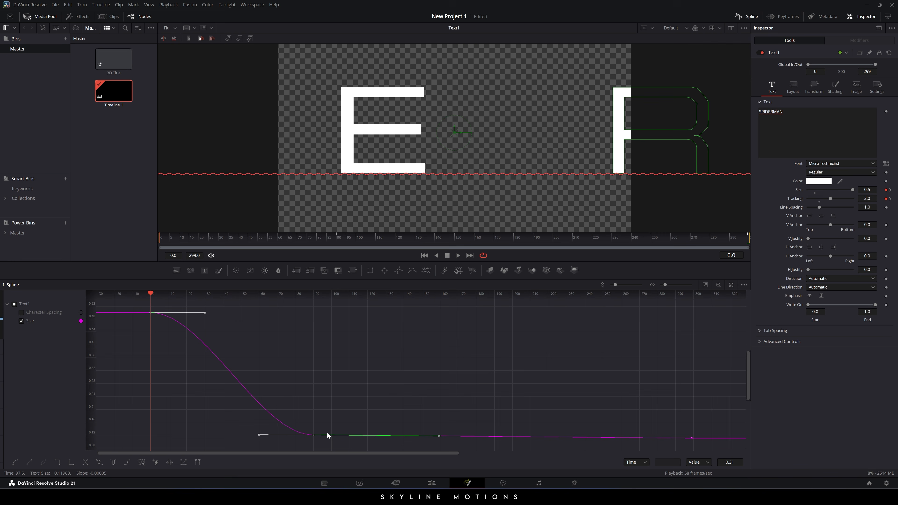
drag(258, 435, 148, 439)
drag(303, 418, 698, 448)
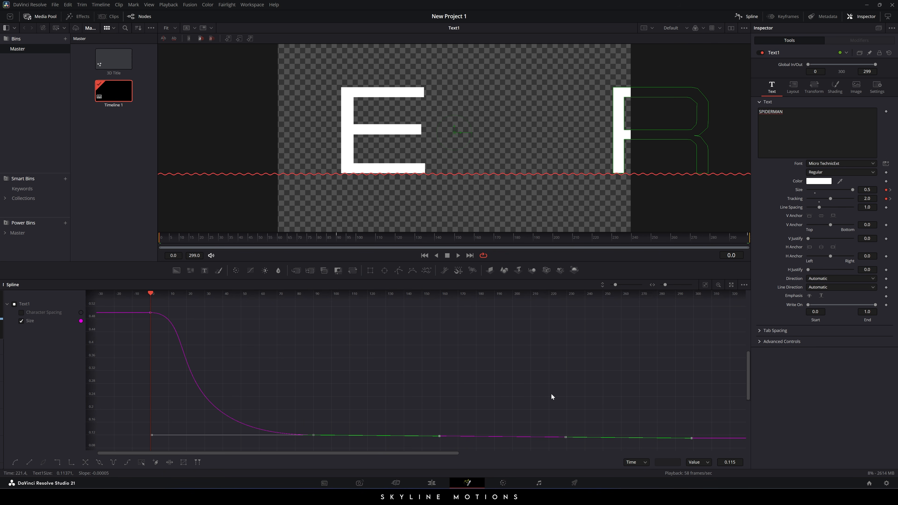
Close the Spline editor and play back the eased text animation.
click(750, 18)
click(458, 255)
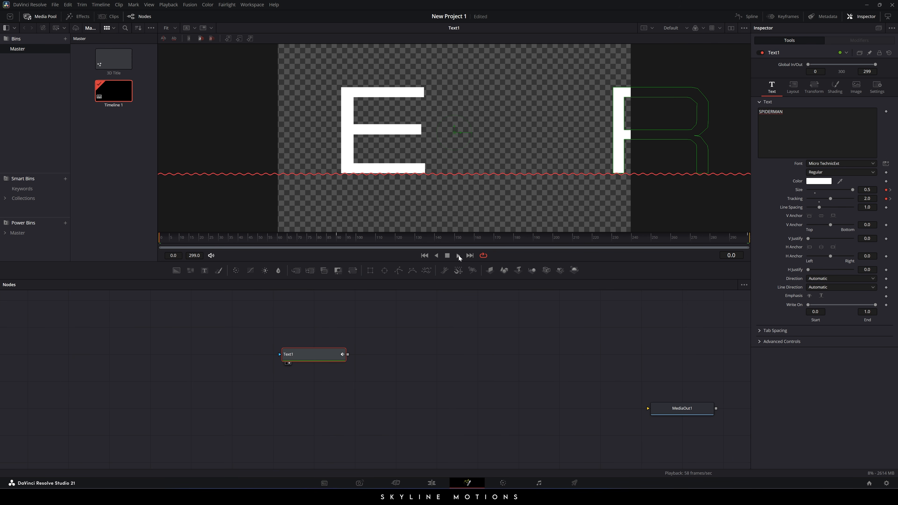
click(489, 351)
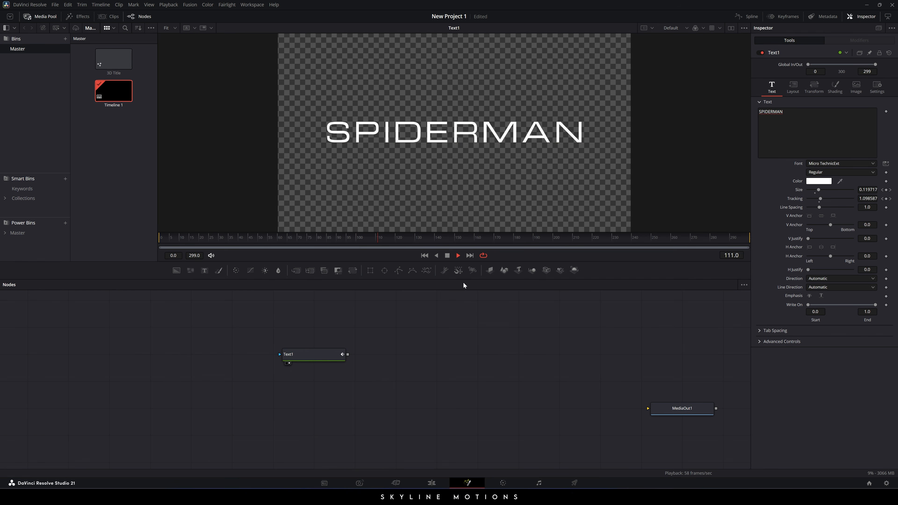
click(425, 255)
Change the fill type of Text1's first shading element to Gradient.
click(308, 352)
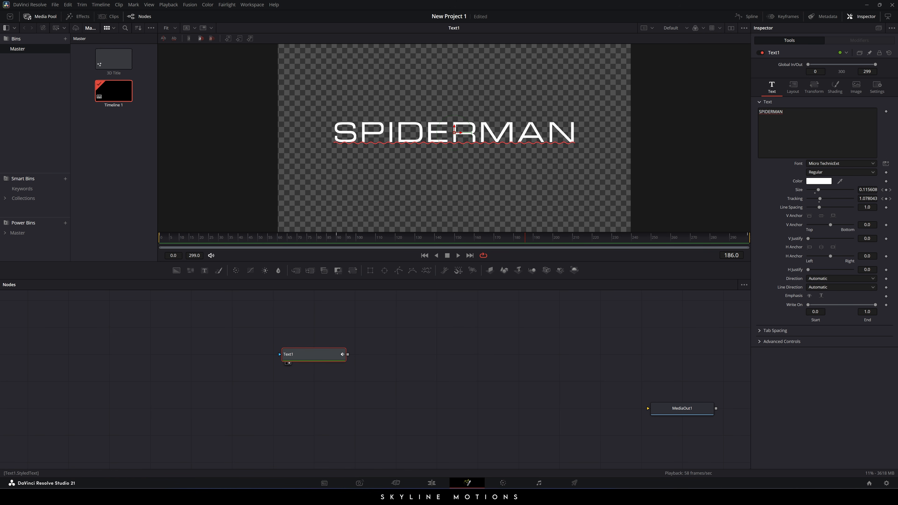
click(835, 88)
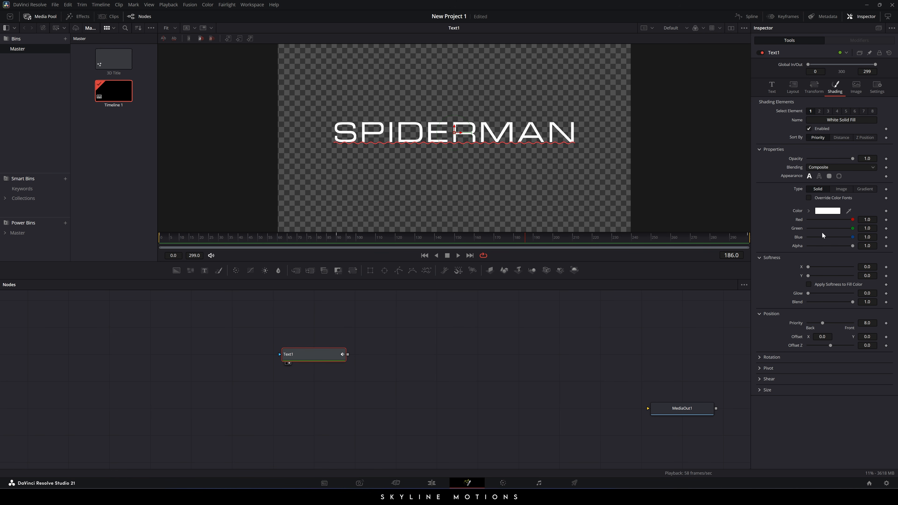
click(866, 191)
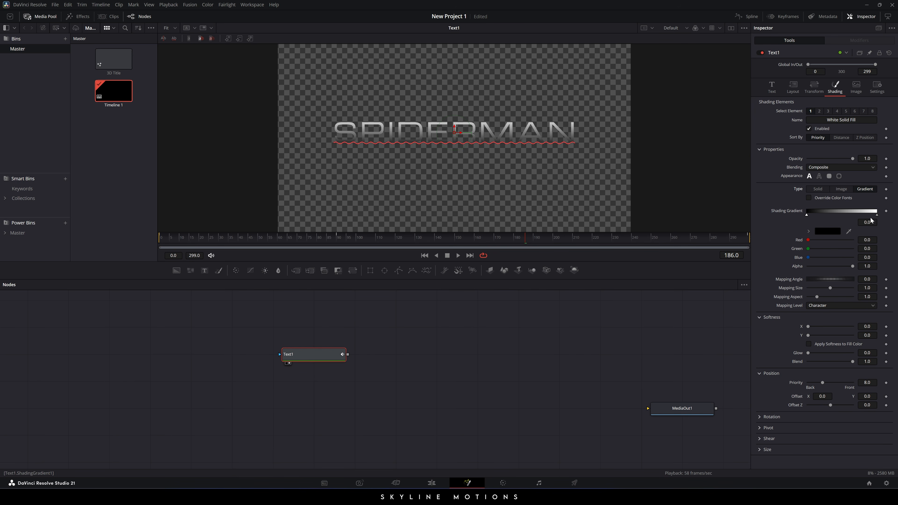
Add a stop near the middle of the shading gradient, at about 0.52, and colour it white.
click(843, 212)
click(828, 232)
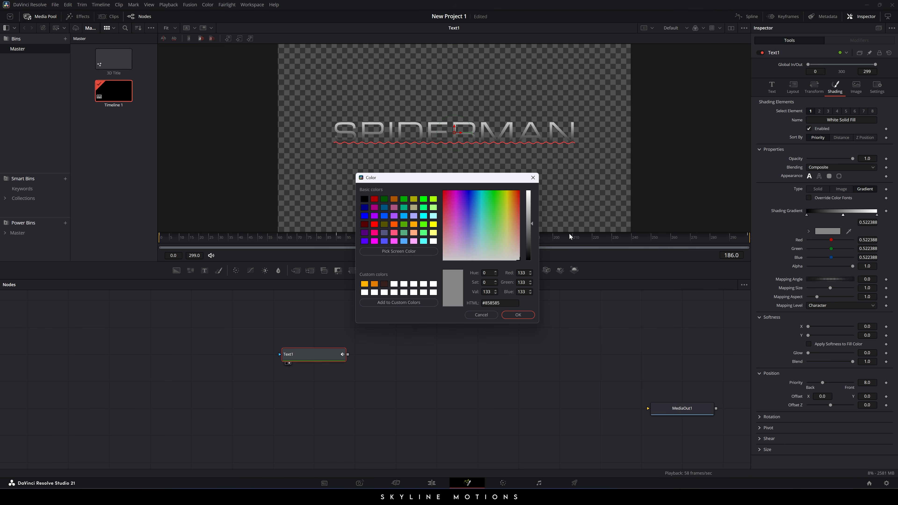
click(434, 243)
click(517, 315)
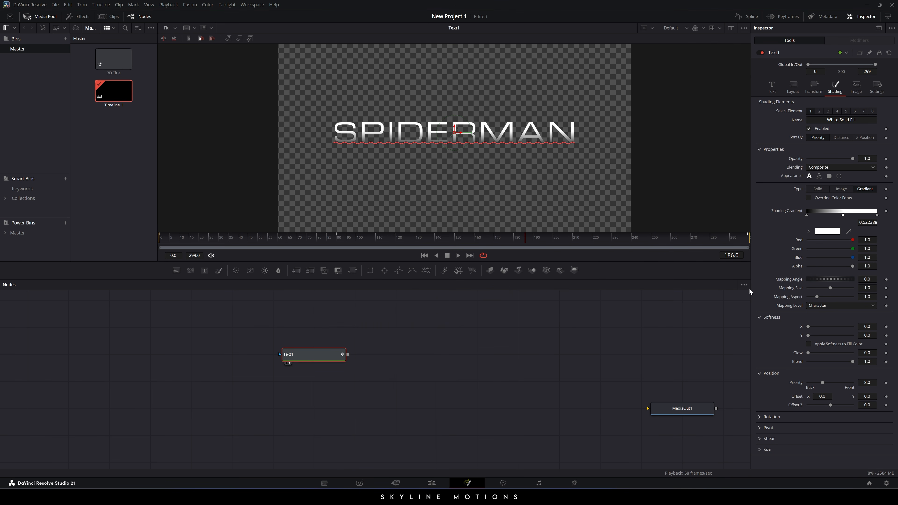
Confirm white (#ffffff) as the colour of the gradient's end stop at 1.0.
click(877, 216)
click(826, 231)
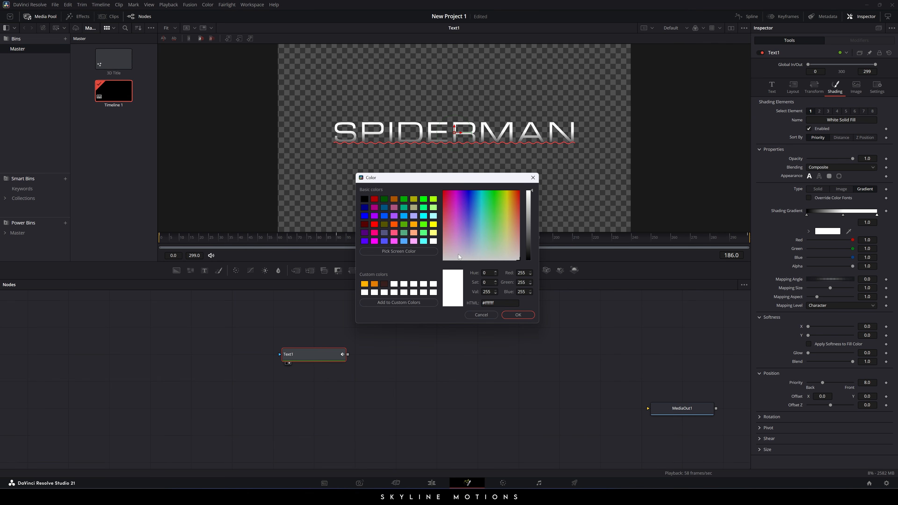
click(517, 315)
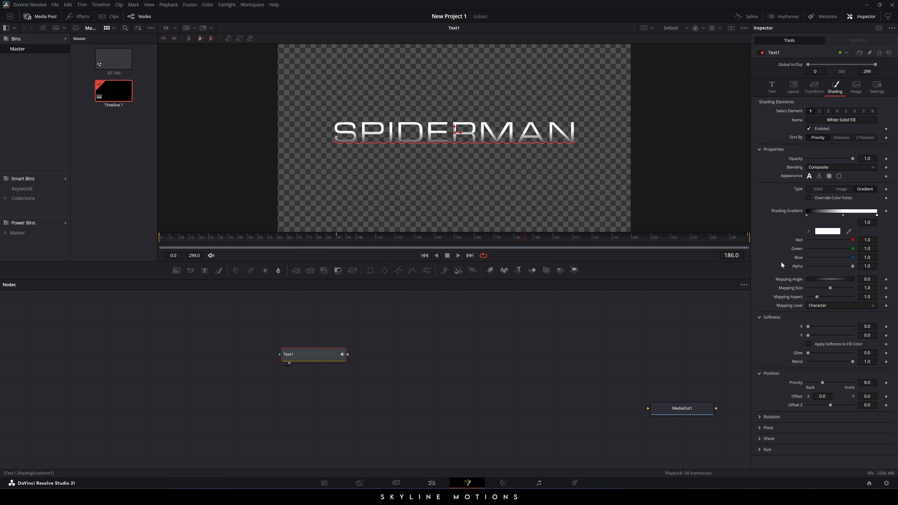
Set the colour of the shading gradient's start stop at 0.0 to grey #878787.
click(807, 215)
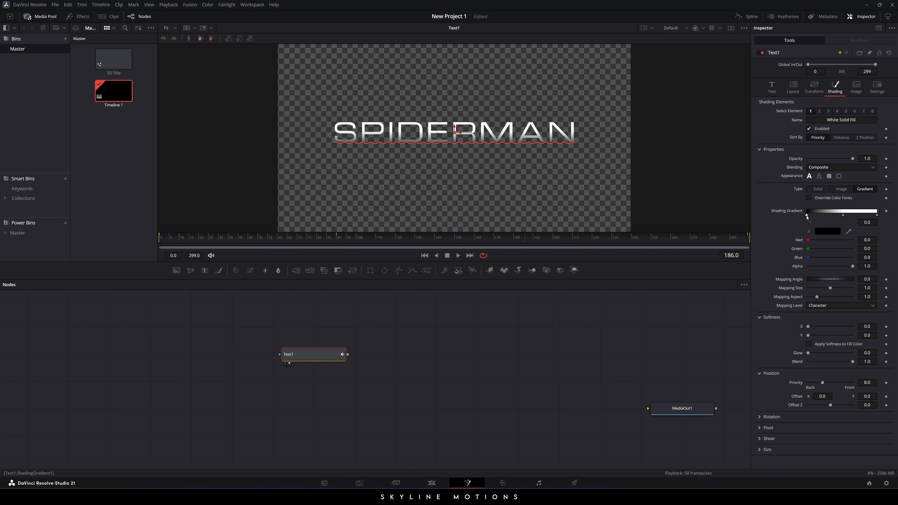
click(823, 232)
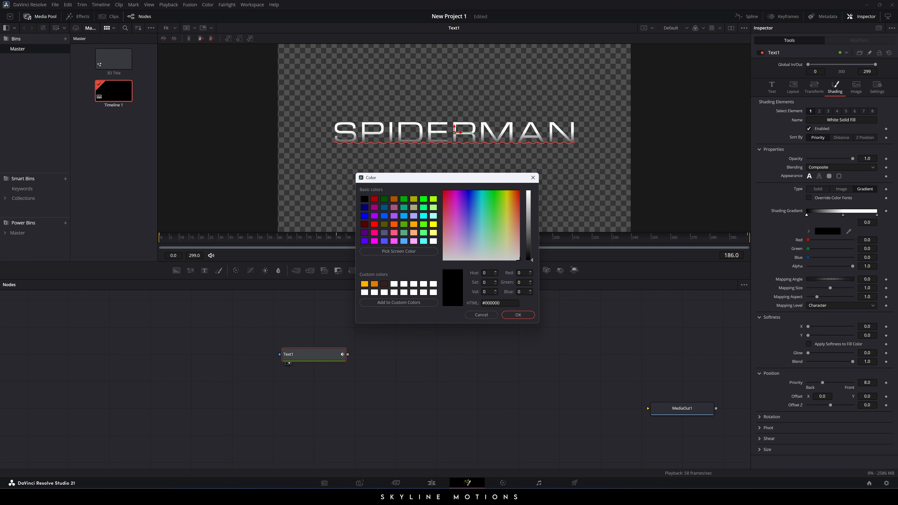
drag(482, 303, 499, 312)
text(#)
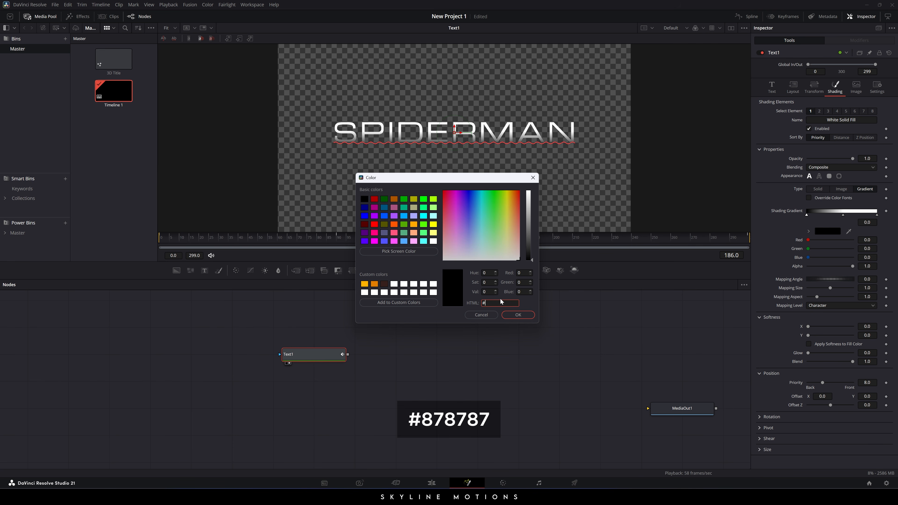
text(878787)
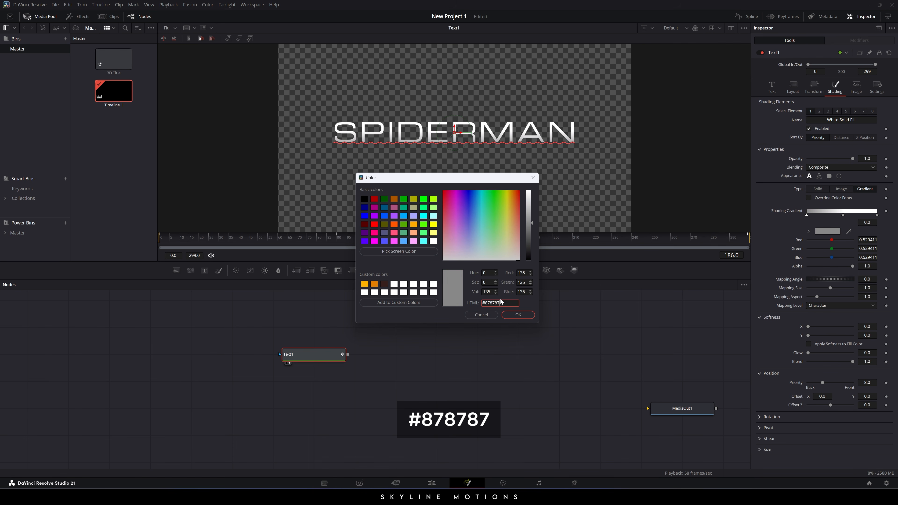
click(518, 314)
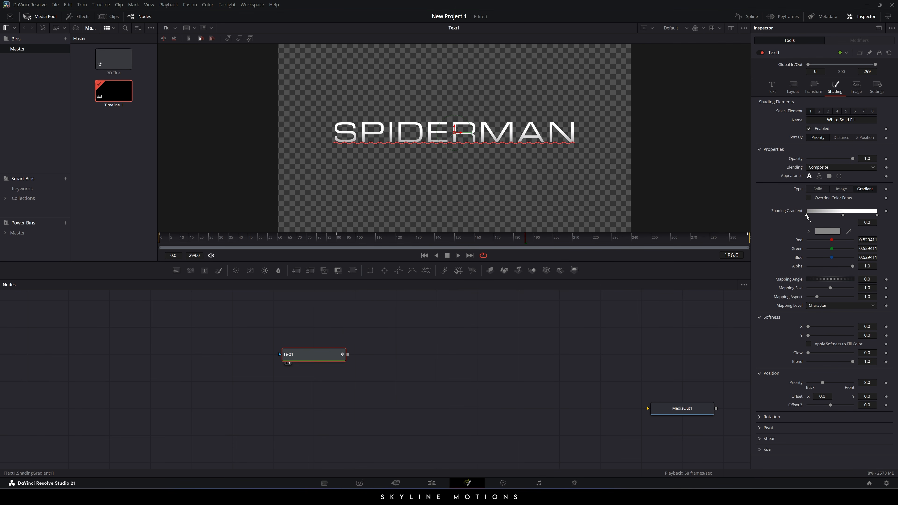
Move the grey gradient stop to about 0.45, close to the middle white stop, and inspect the lettering up close.
drag(807, 216, 838, 218)
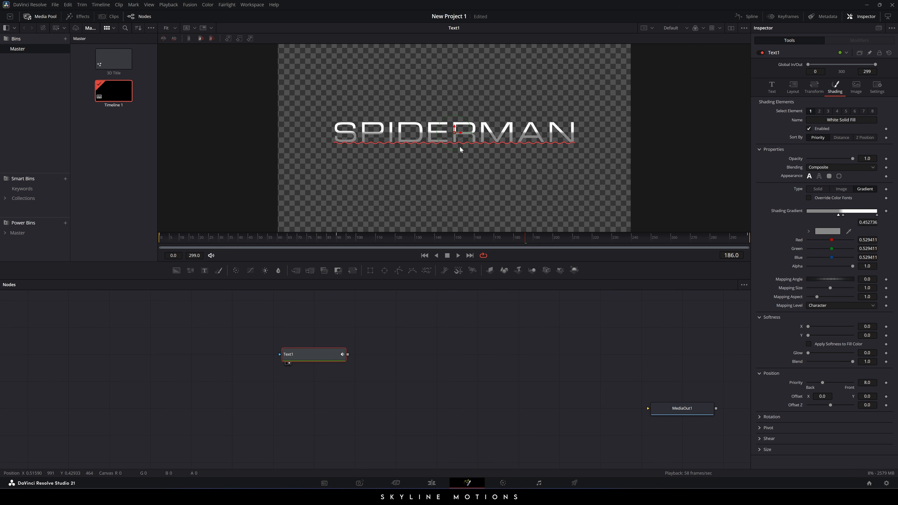
scroll(468, 149, up, 5)
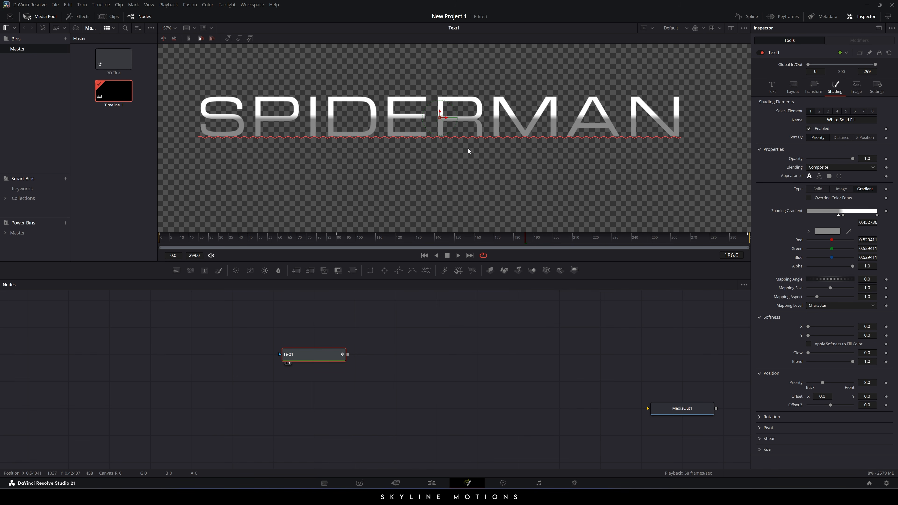
drag(469, 143, 475, 164)
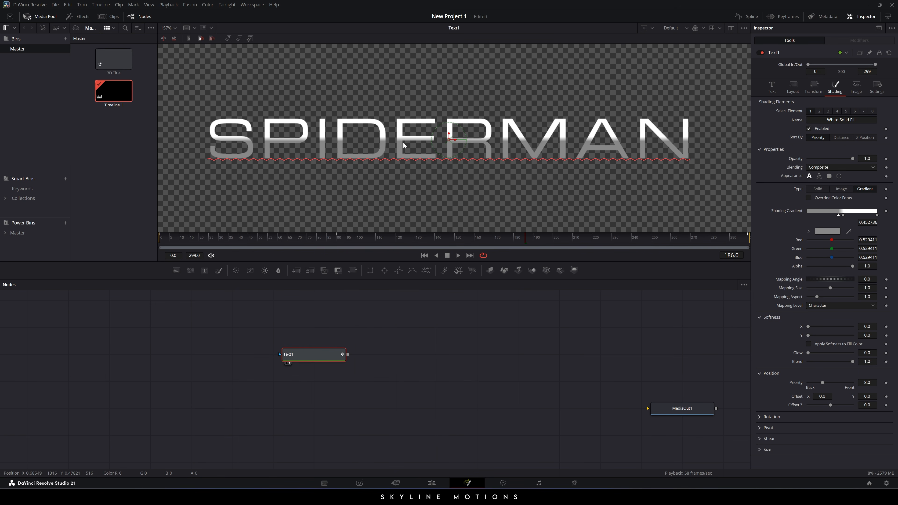
click(418, 202)
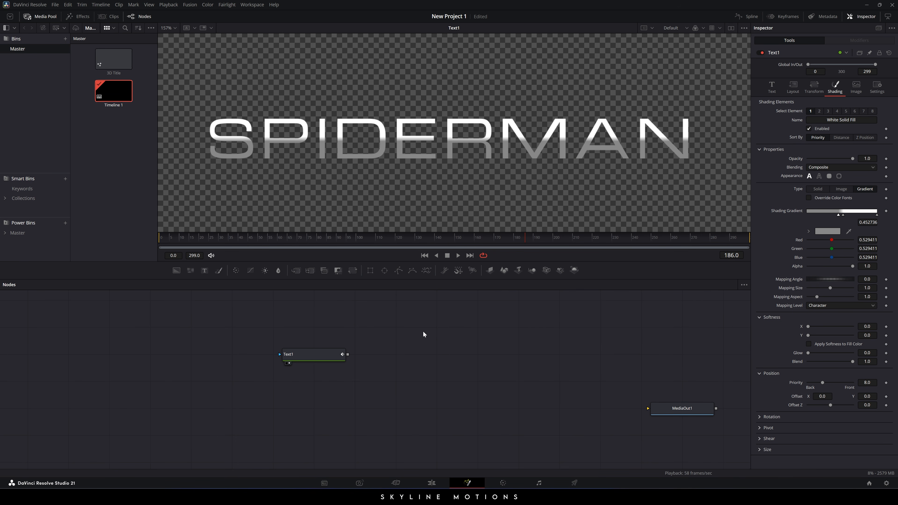
key(ctrl+f)
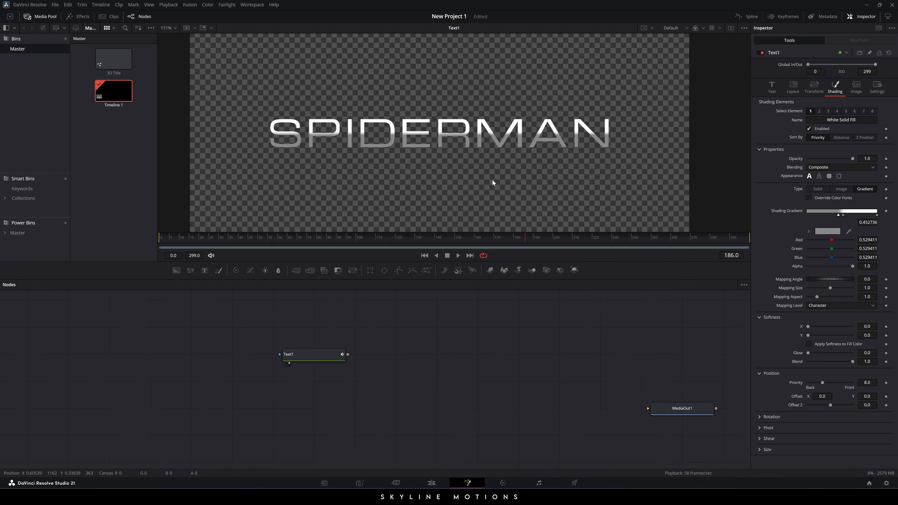
Add a Displace node after Text1, show it in the viewer and set its Light Power to 3.0.
click(303, 357)
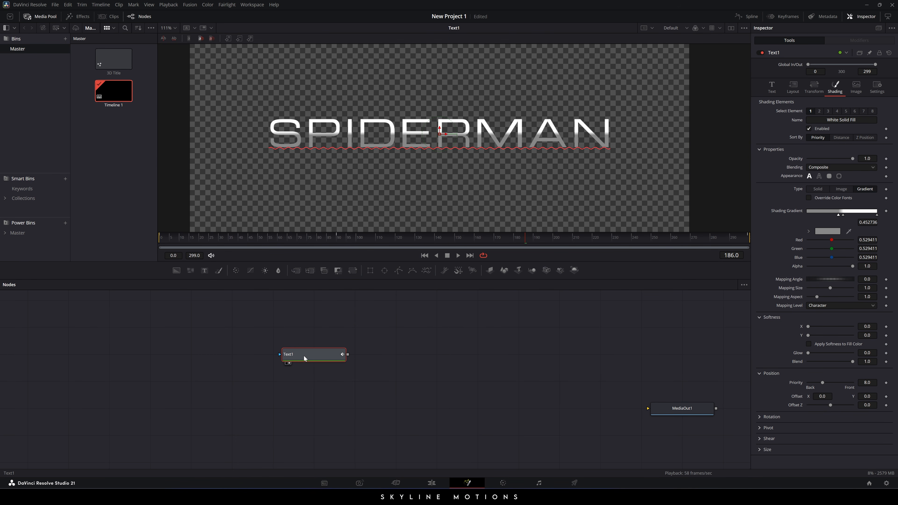
key(ctrl+space)
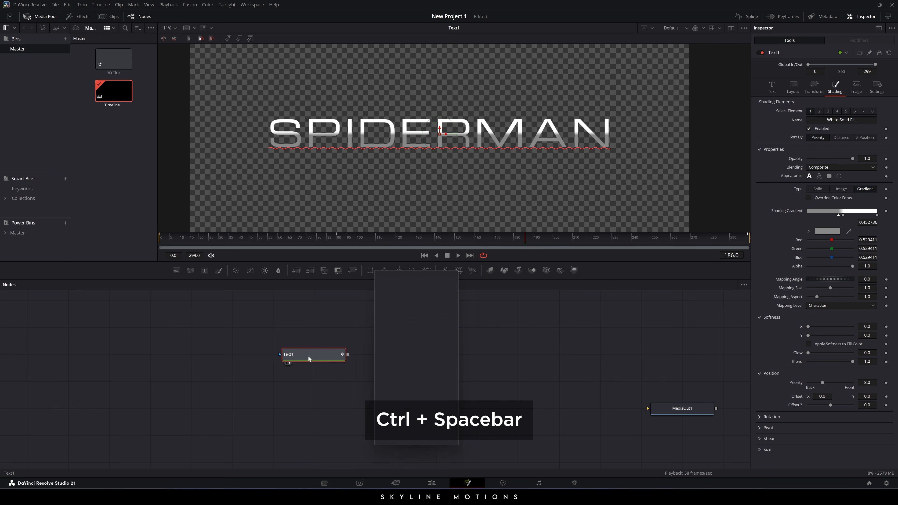
drag(413, 266, 416, 253)
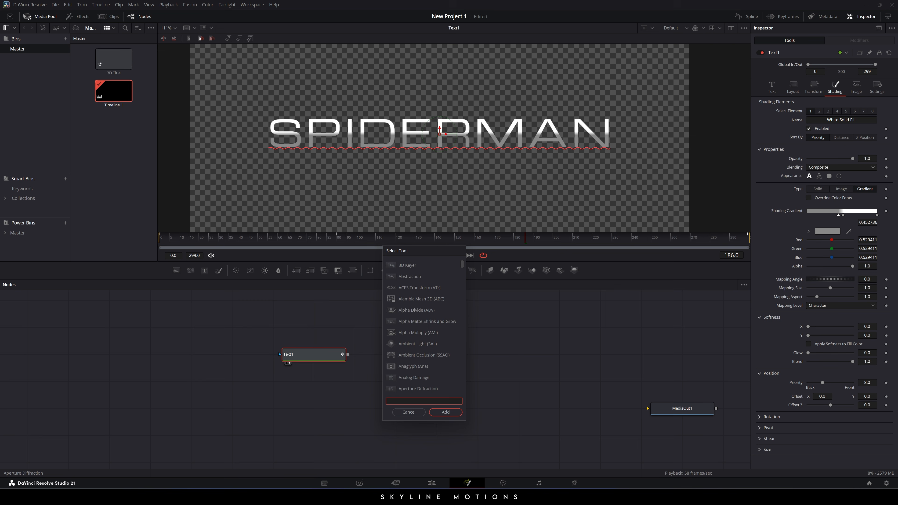
text(dis)
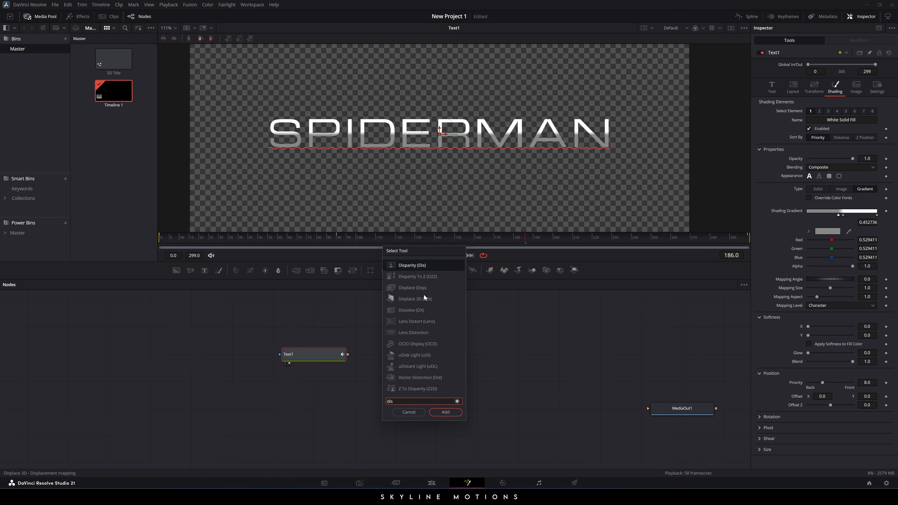
click(425, 288)
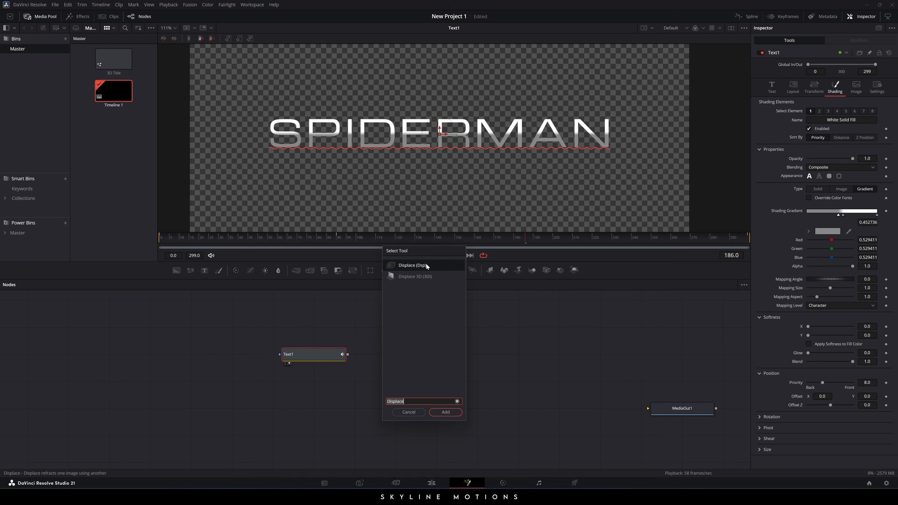
click(449, 411)
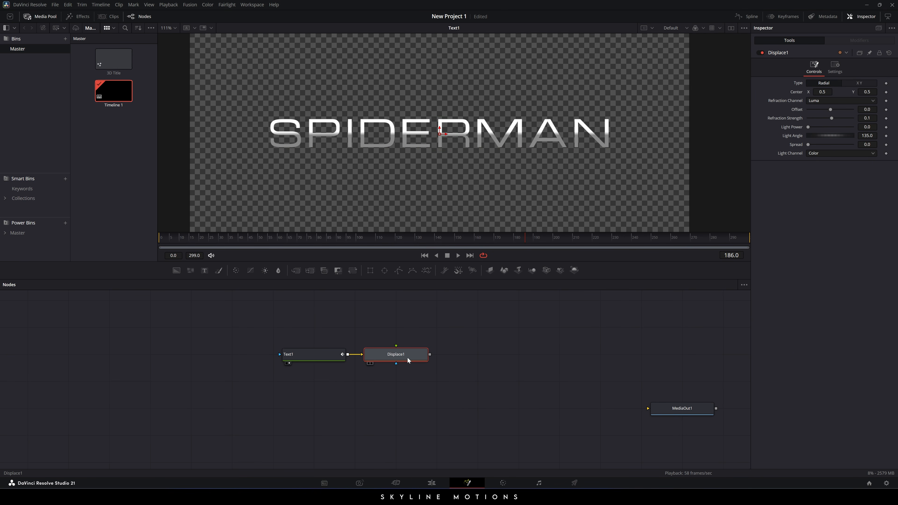
key(1)
drag(808, 127, 842, 127)
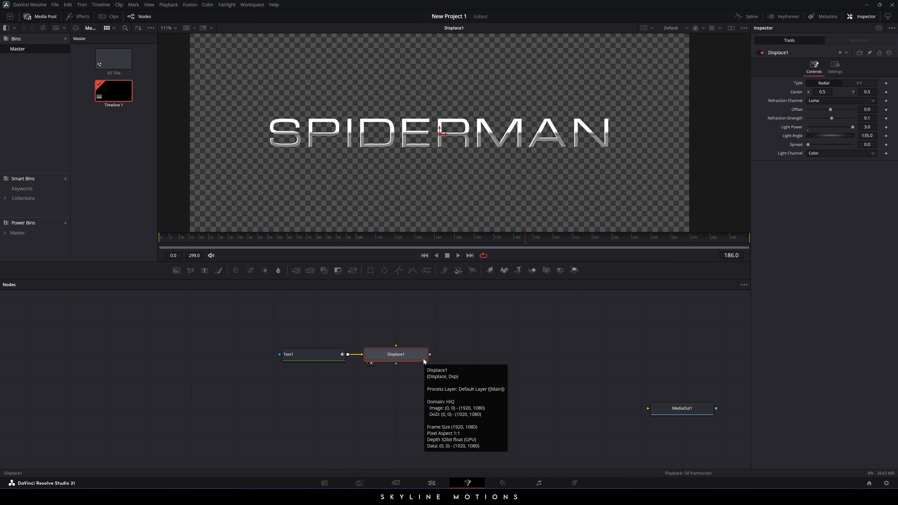
Add a Lens Distortion node after Displace1 and show it in the viewer.
key(shift+space)
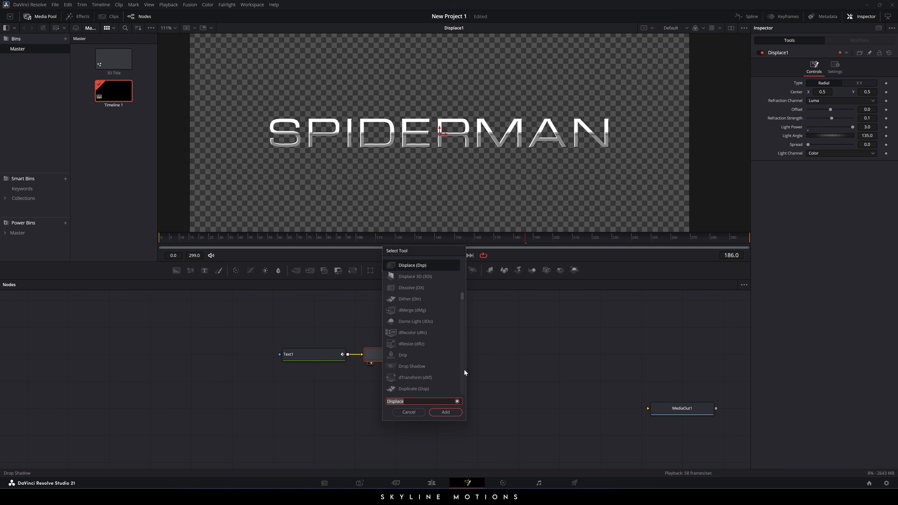
key(BackSpace)
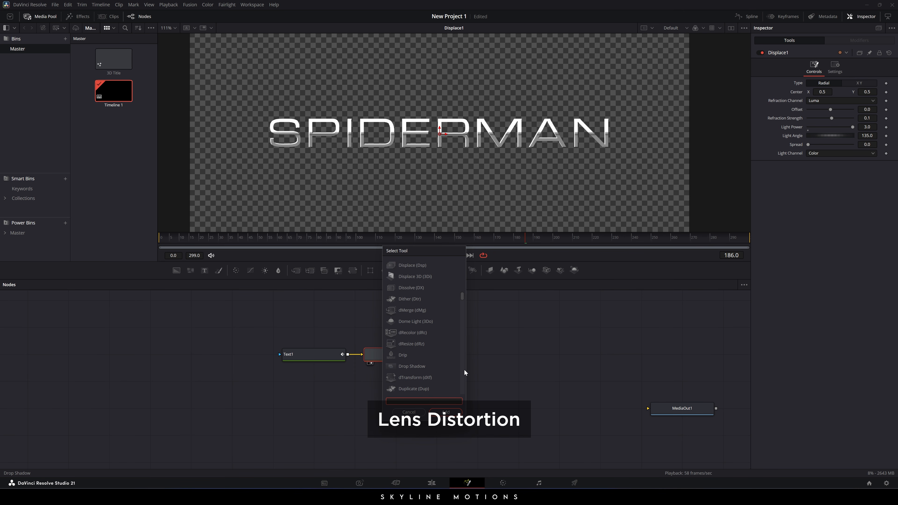
text(lens)
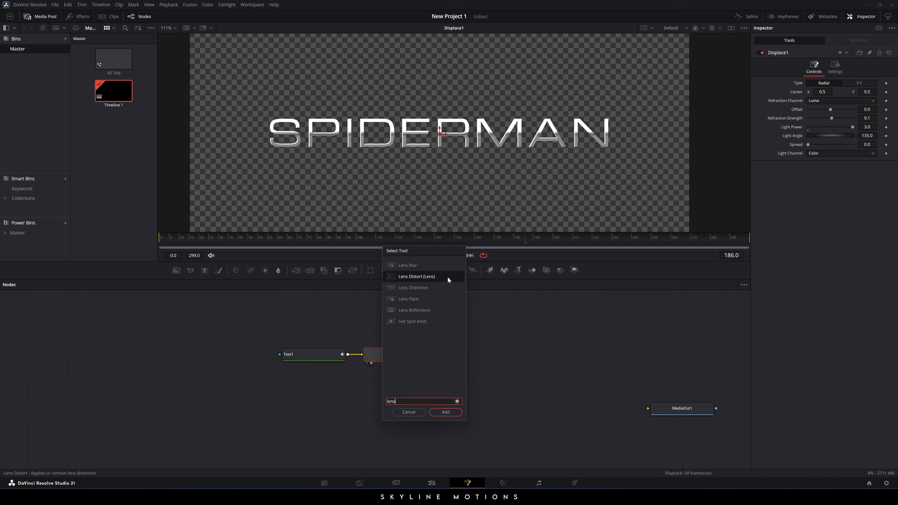
click(415, 289)
click(438, 412)
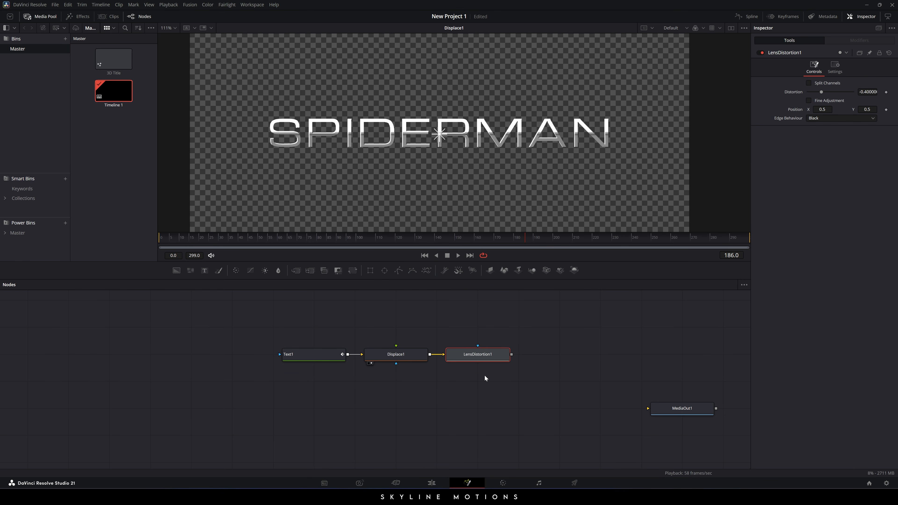
drag(482, 352, 457, 354)
key(1)
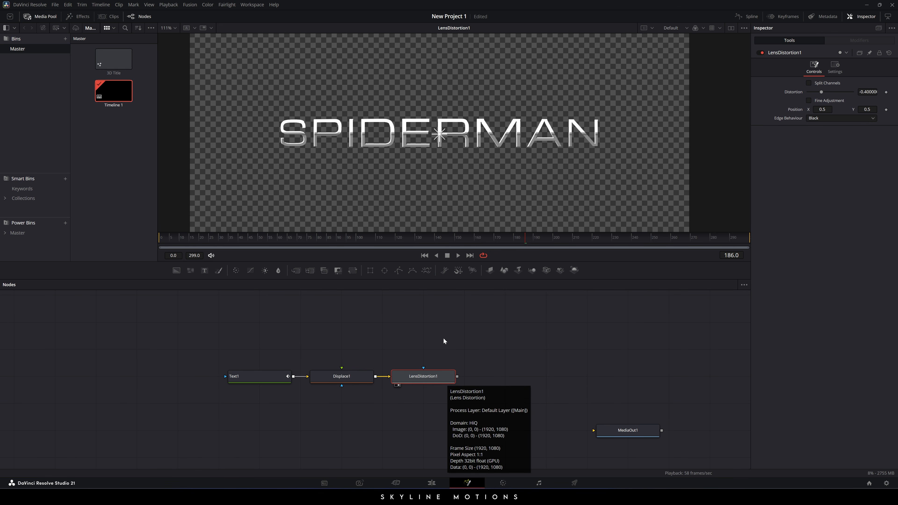
At frame 120, set LensDistortion1's Distortion to -0.4 and add a keyframe for it.
click(390, 240)
drag(395, 243, 396, 244)
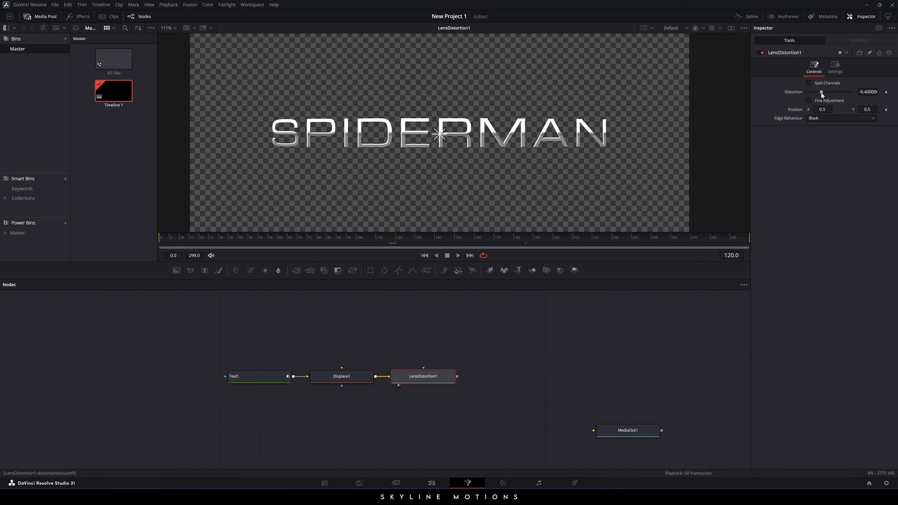
click(867, 91)
key(ctrl+a)
text(-0.4)
key(Tab)
click(887, 96)
click(886, 93)
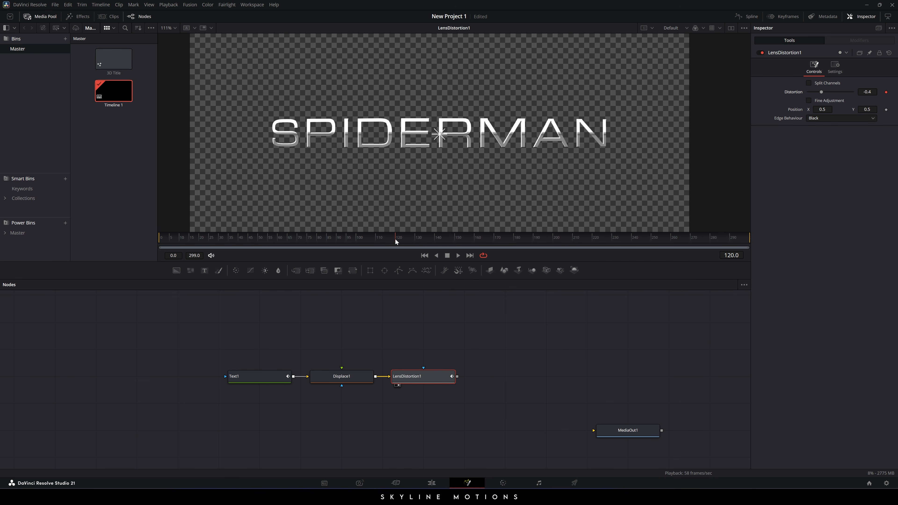
Keyframe the Distortion at 5 on frame 0 and scrub through the frames to preview the animation.
drag(395, 238, 153, 242)
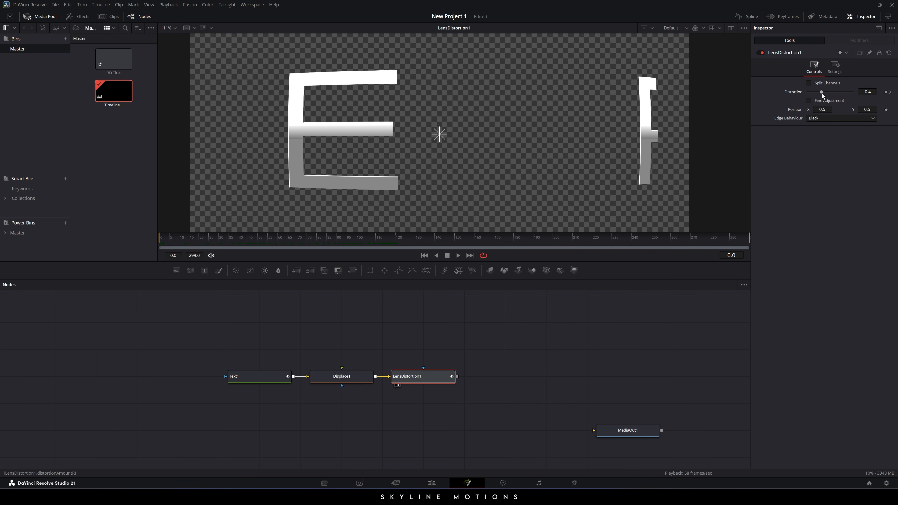
drag(822, 93, 858, 96)
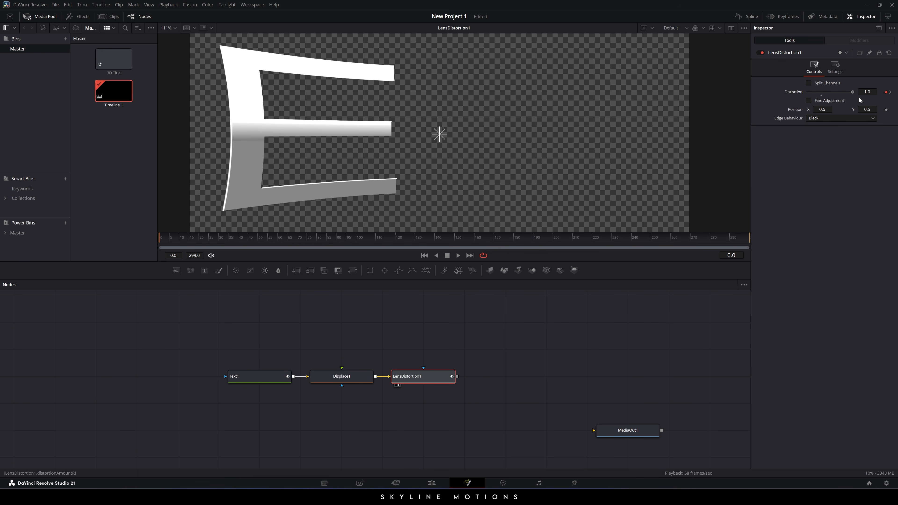
click(866, 93)
text(5)
key(Tab)
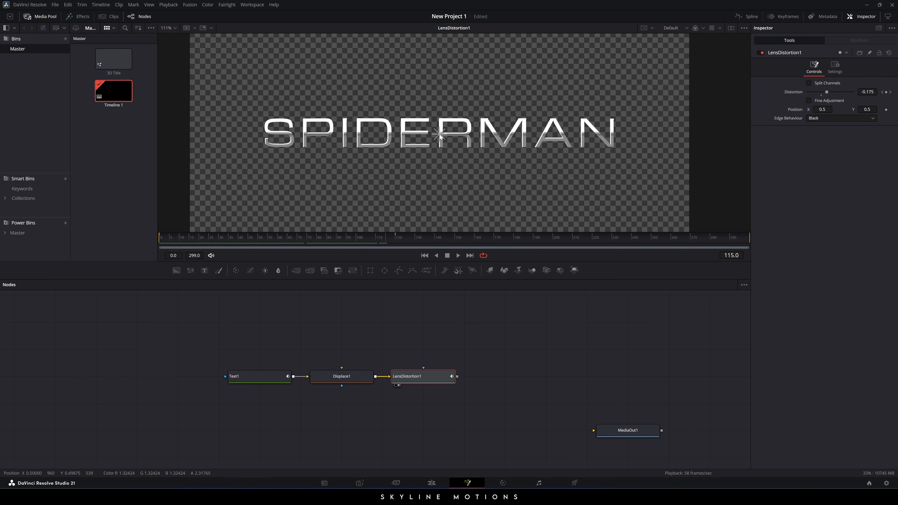
drag(358, 237, 336, 240)
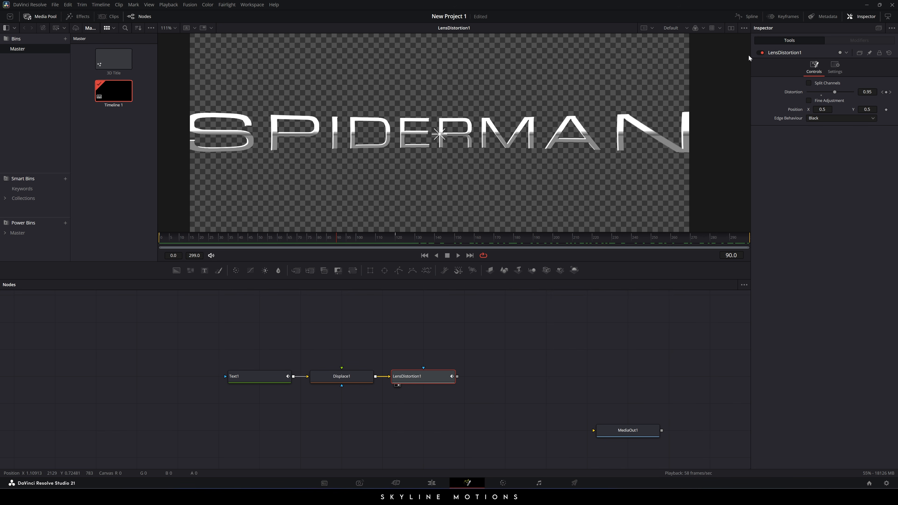
Open the Spline editor and show only LensDistortion1's Distortion curve, fitted to the graph.
click(749, 16)
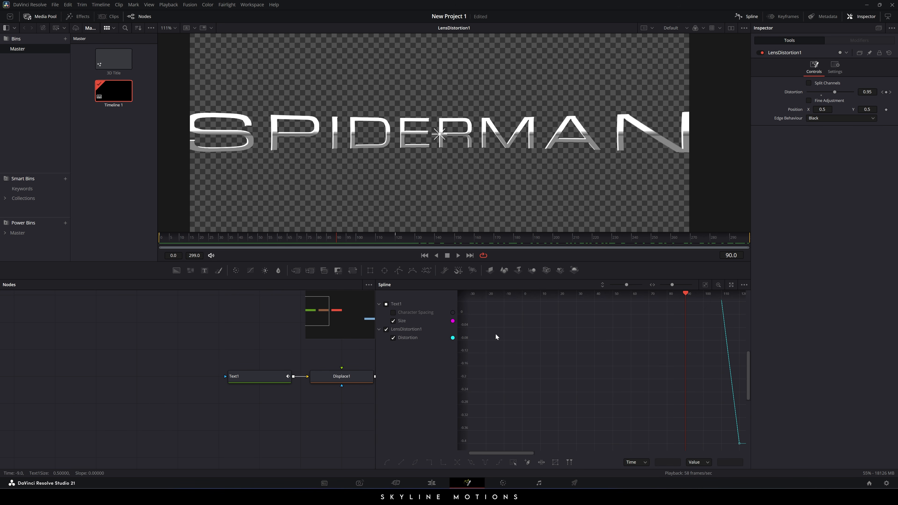
click(386, 304)
key(F4)
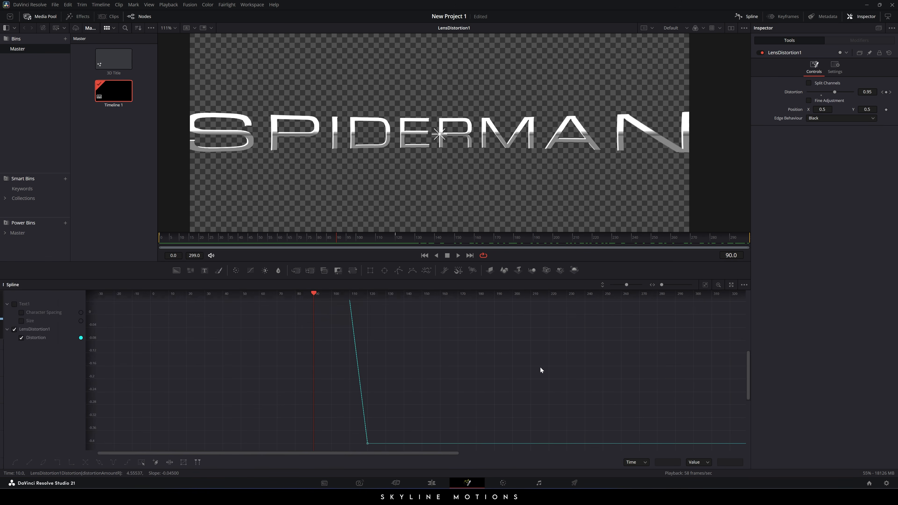
click(705, 285)
Smooth both Distortion keyframes, stretch the last keyframe's incoming handle back to about frame 0, and replay the animation.
drag(131, 305, 707, 443)
key(s)
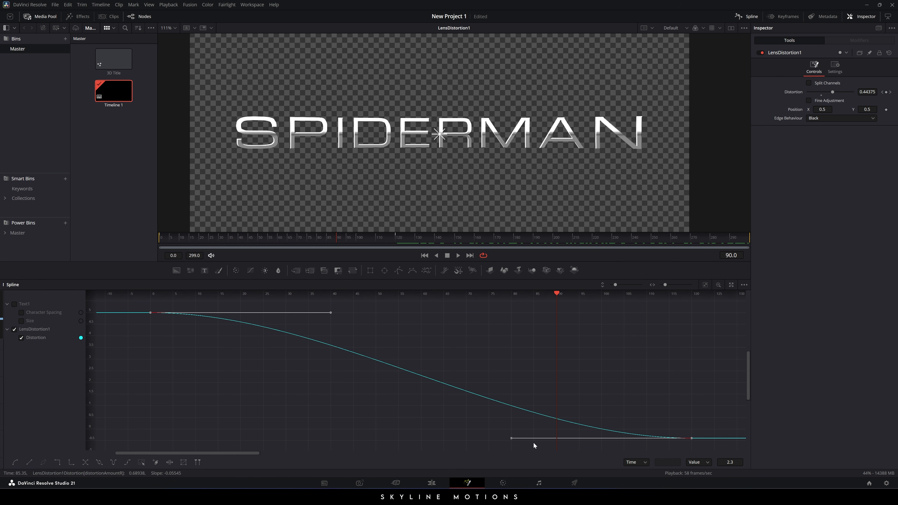
drag(512, 438, 149, 442)
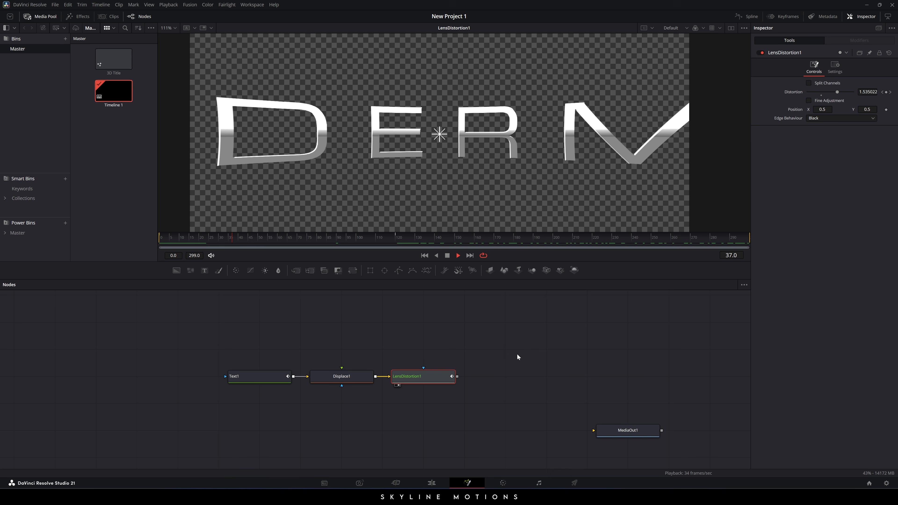
click(424, 255)
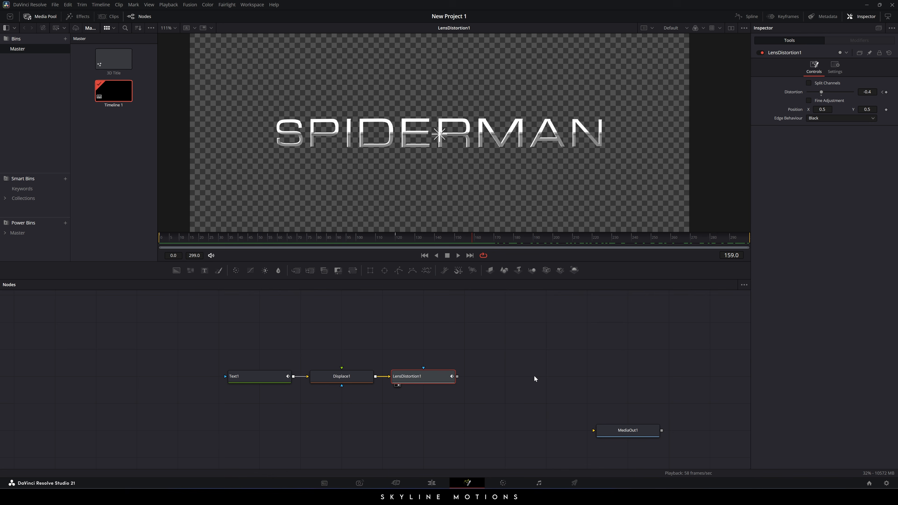
drag(533, 366, 494, 347)
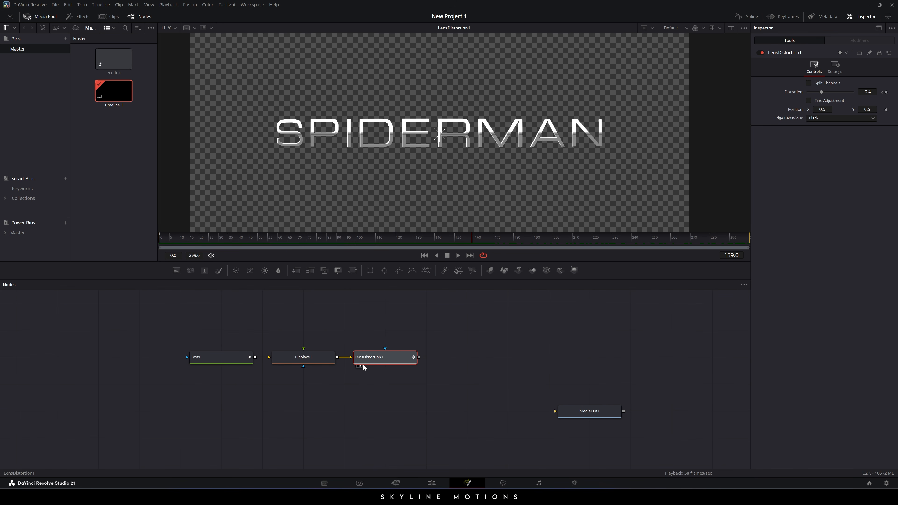
mouse_move(396, 355)
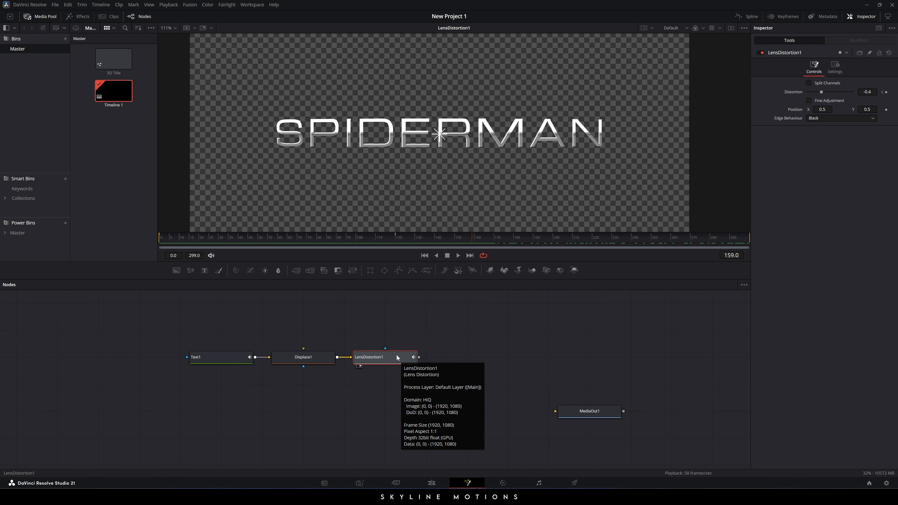
Add a Gaussian Blur node after LensDistortion1.
key(shift+space)
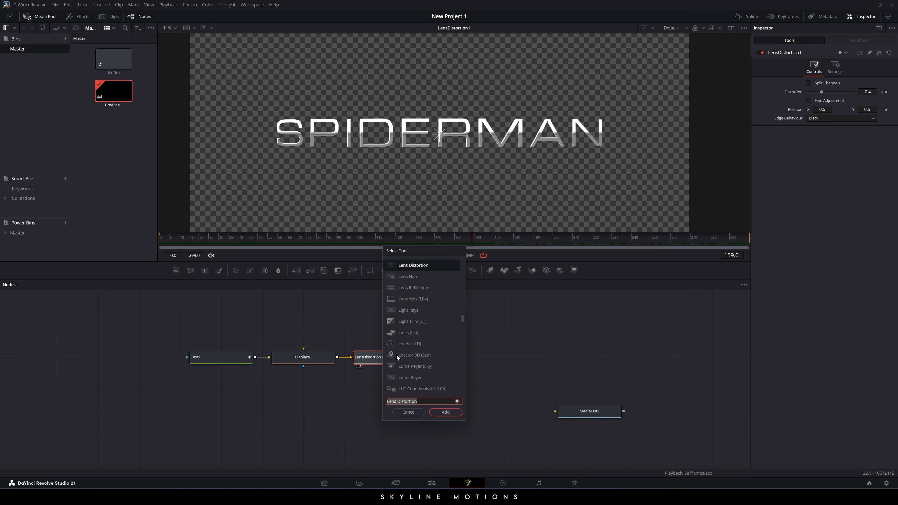
text(blur)
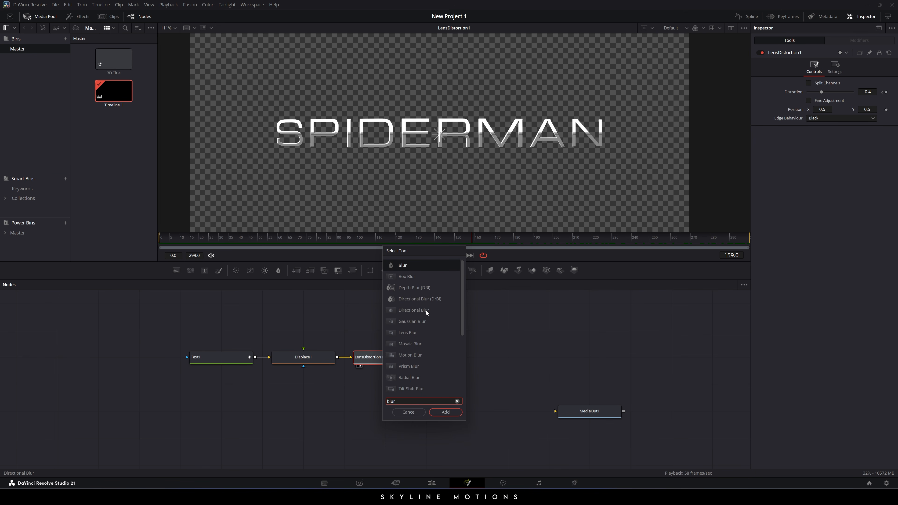
click(424, 320)
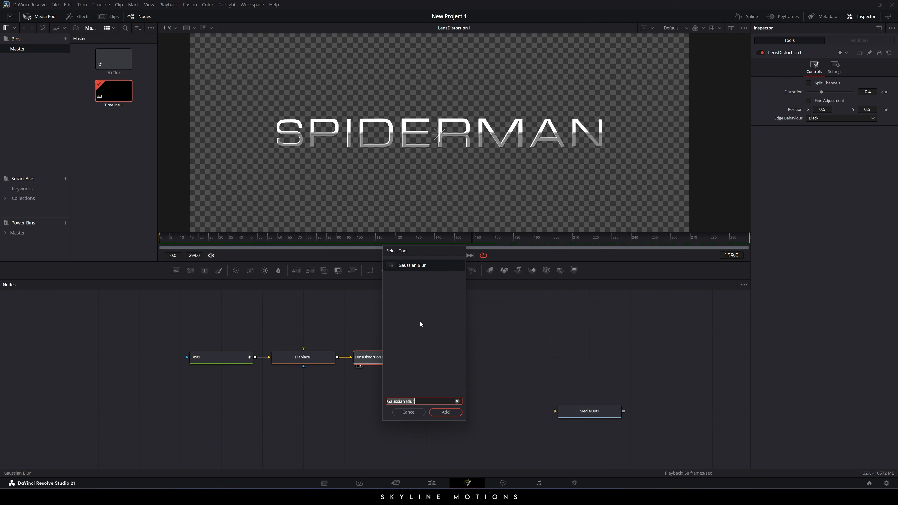
click(446, 414)
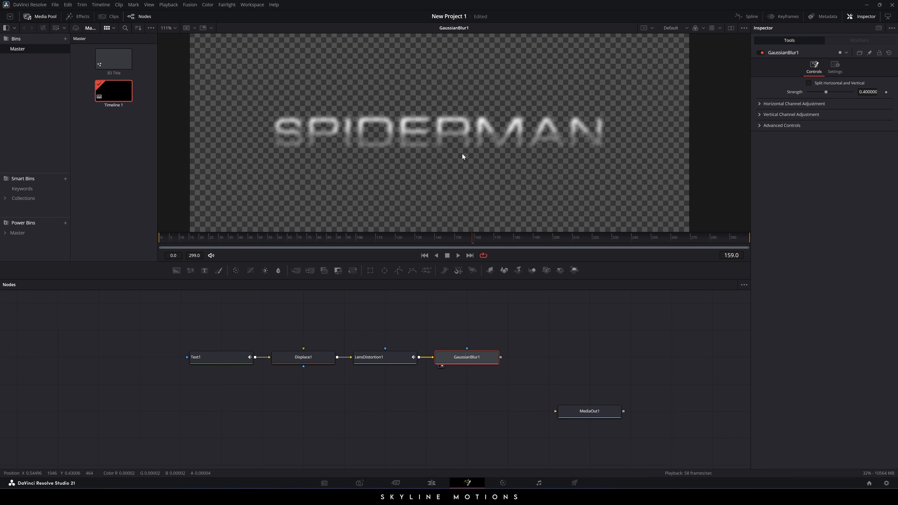
At frame 60, set GaussianBlur1's Strength to 0 and add a keyframe for it.
drag(331, 244, 278, 240)
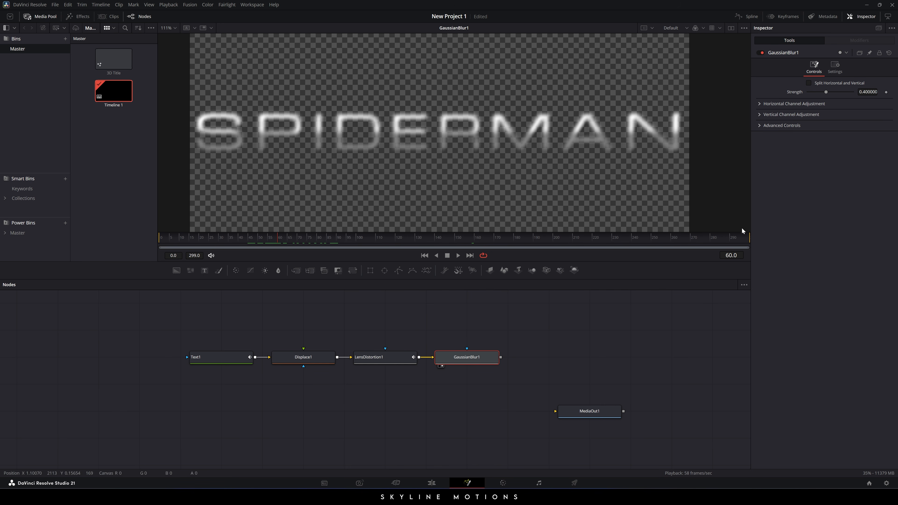
drag(826, 92, 807, 93)
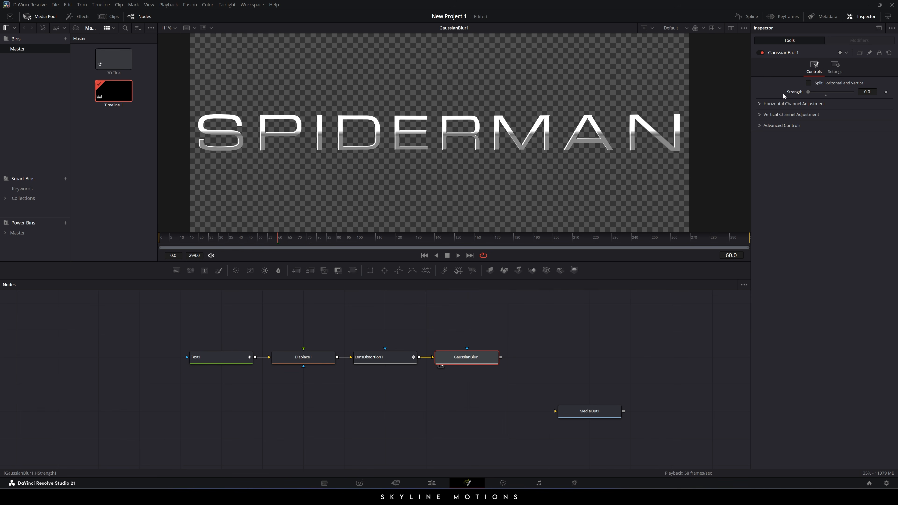
click(886, 92)
Keyframe GaussianBlur1's Strength at 1 on frame 0 and scrub forward to preview the blur.
drag(264, 238, 152, 240)
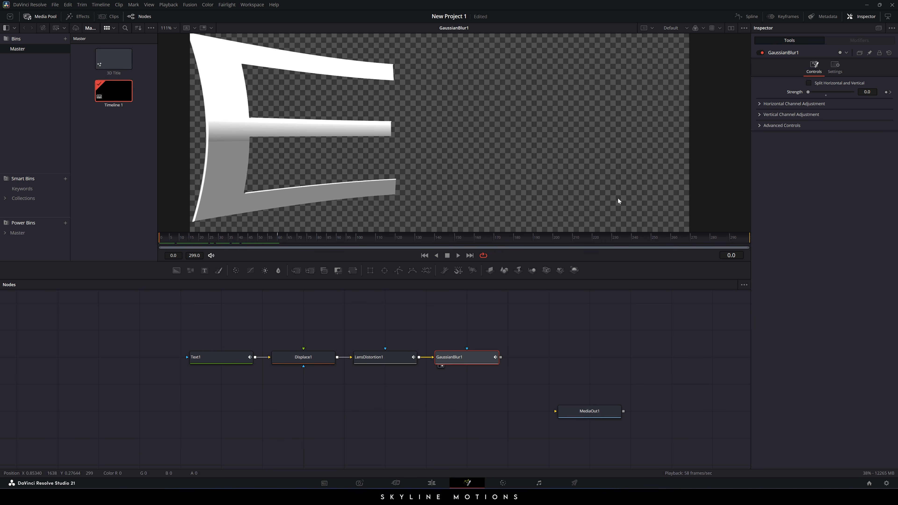
drag(808, 93, 819, 95)
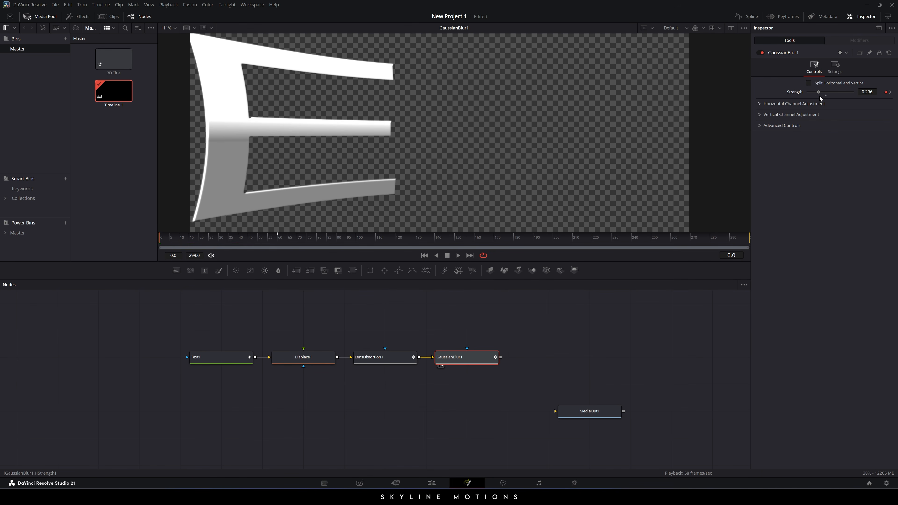
click(867, 92)
text(1)
key(Return)
drag(171, 238, 319, 237)
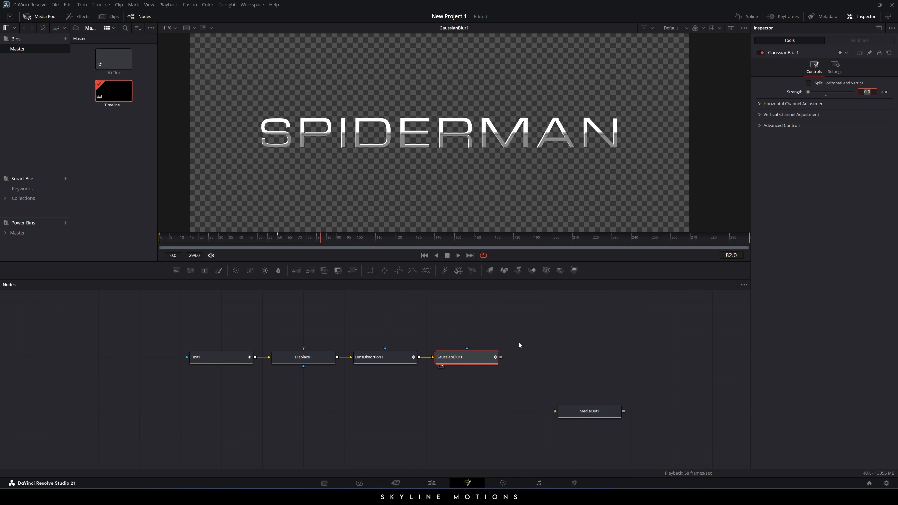
Show only GaussianBlur1's Strength curve in the Spline editor, fit it to the graph and flatten both keyframes for an eased curve.
click(746, 17)
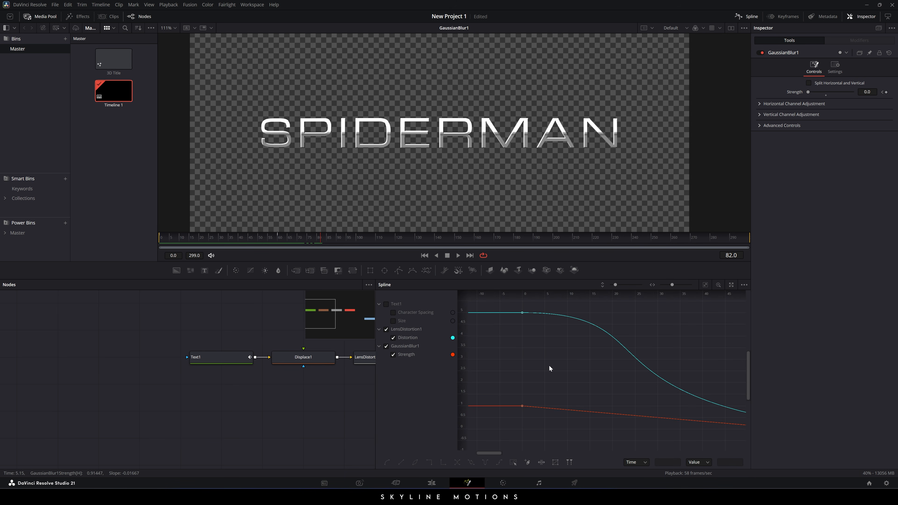
click(386, 330)
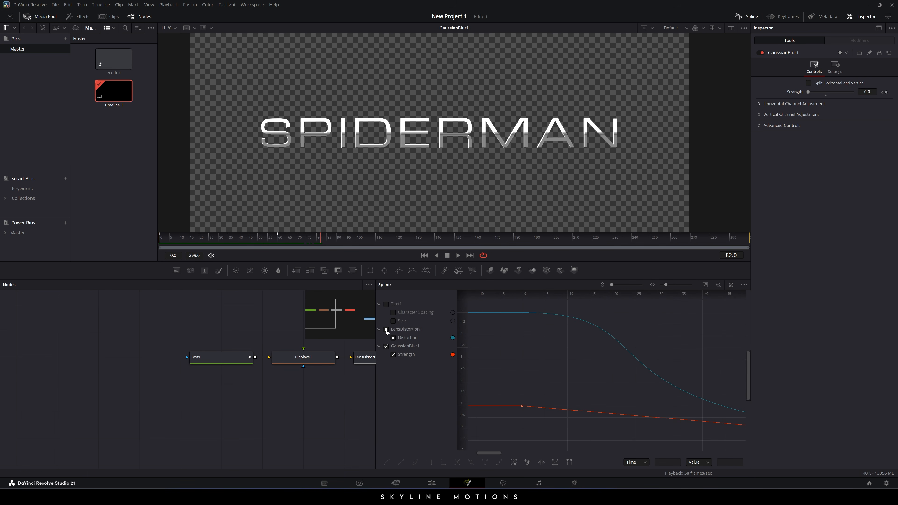
click(573, 343)
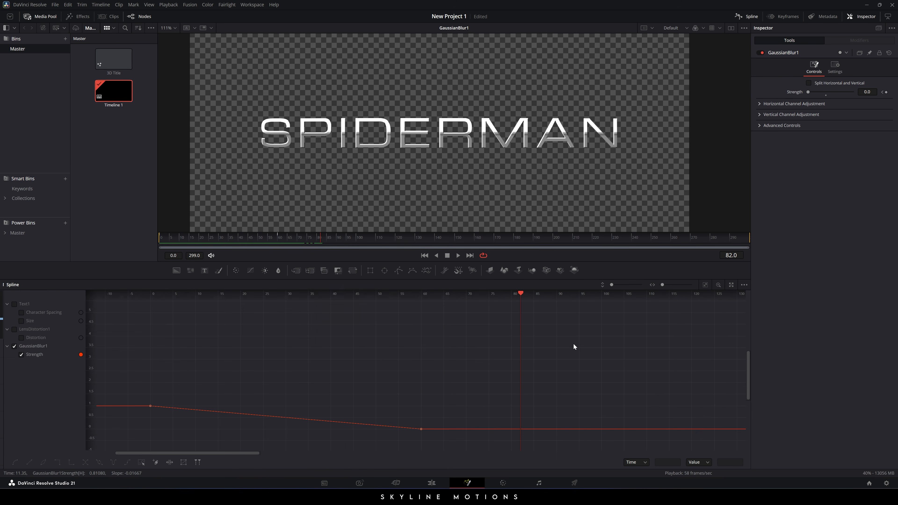
click(705, 285)
drag(141, 307, 702, 447)
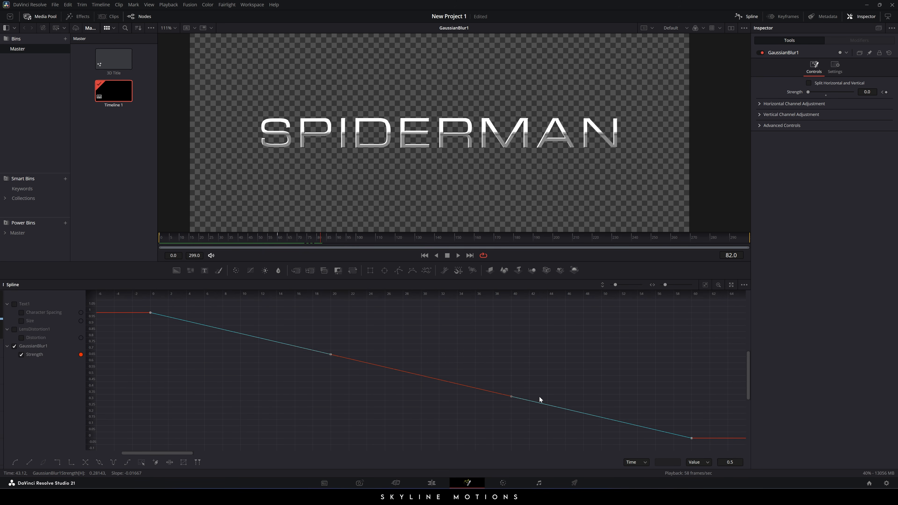
key(f)
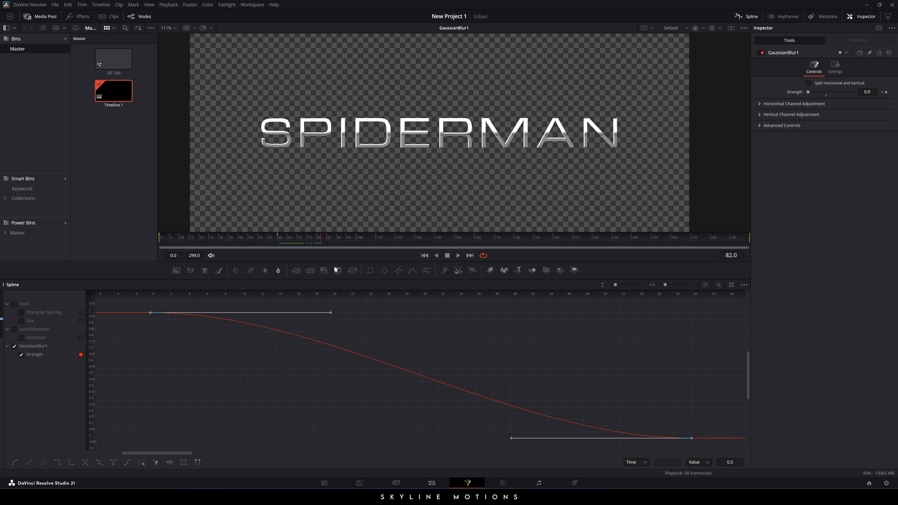
Replay the title animation from near the start to check the eased blur.
drag(286, 238, 185, 245)
key(space)
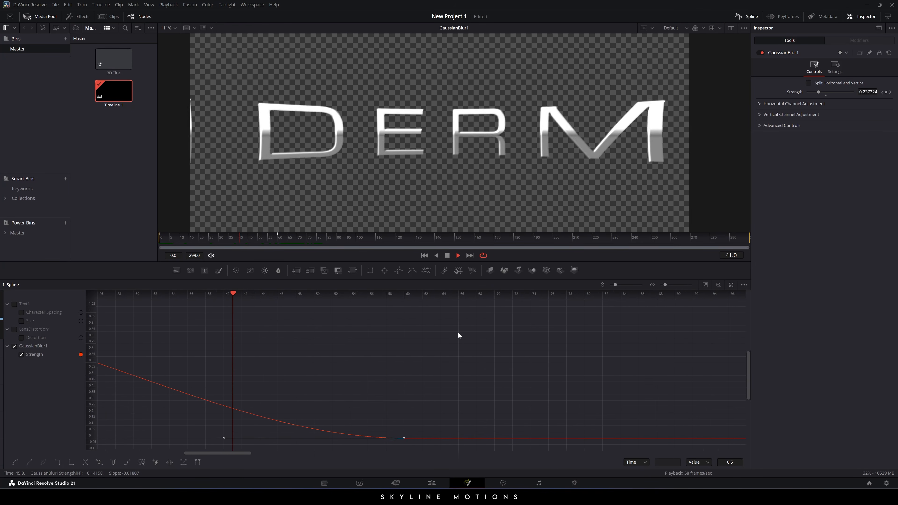
key(space)
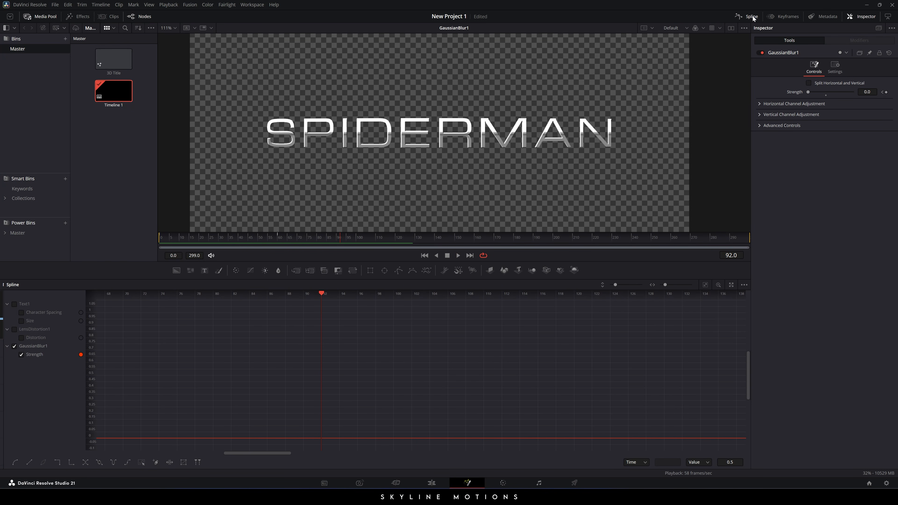
Close the Spline editor, align MediaOut1 with the node row and connect GaussianBlur1's output to it.
click(752, 17)
click(515, 331)
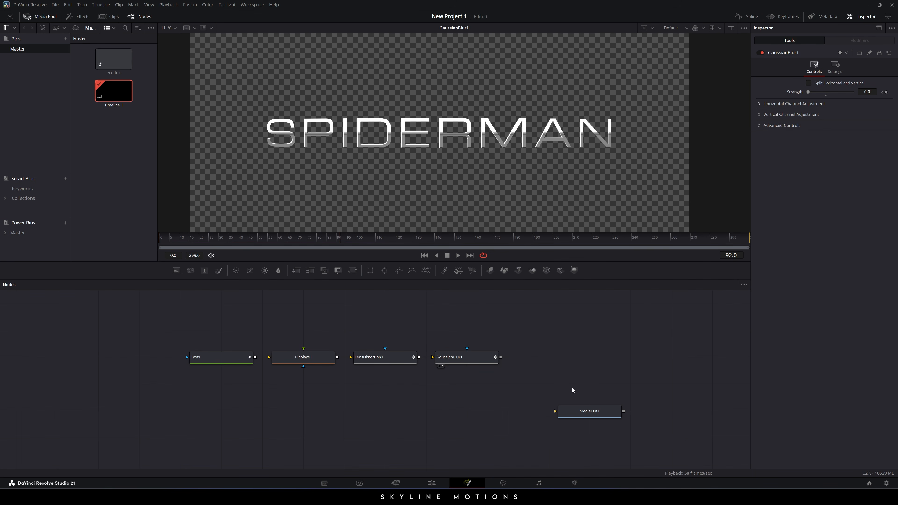
drag(587, 411, 587, 358)
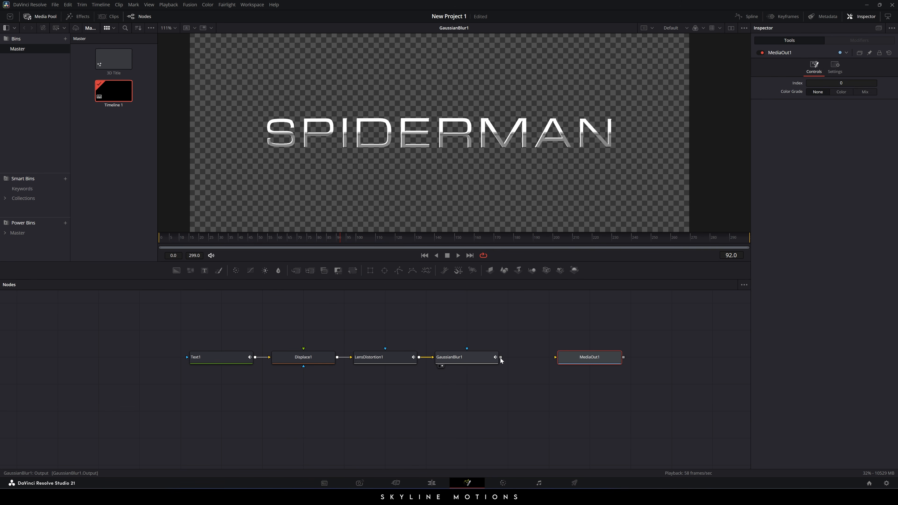
drag(500, 358, 557, 358)
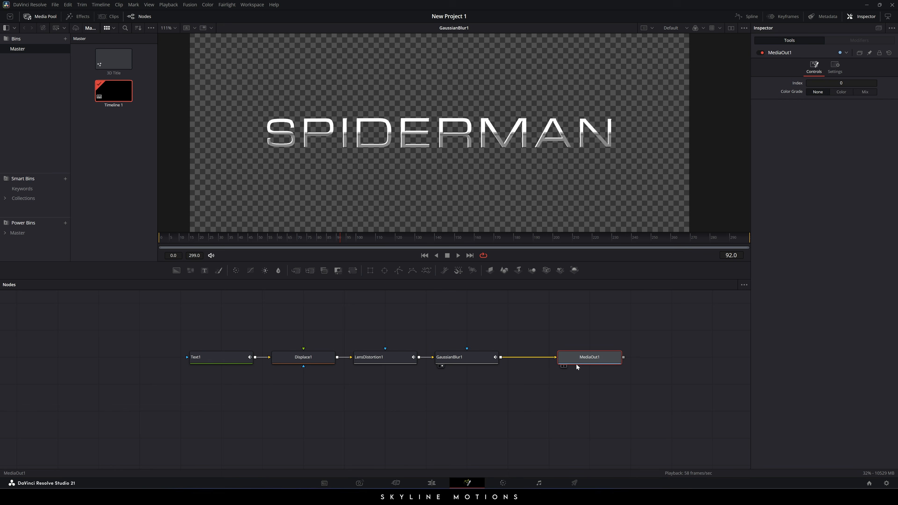
Switch to the Edit page and play the finished title from the start of the timeline.
click(433, 484)
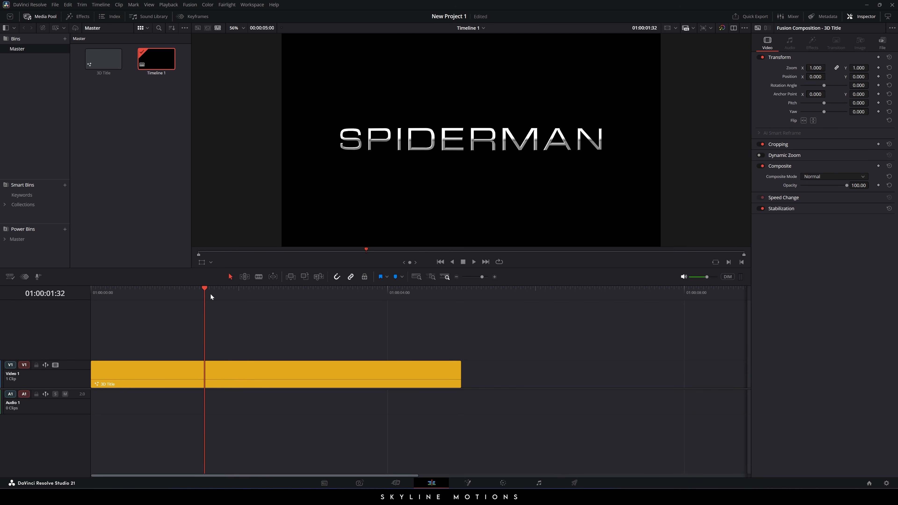
key(Home)
key(space)
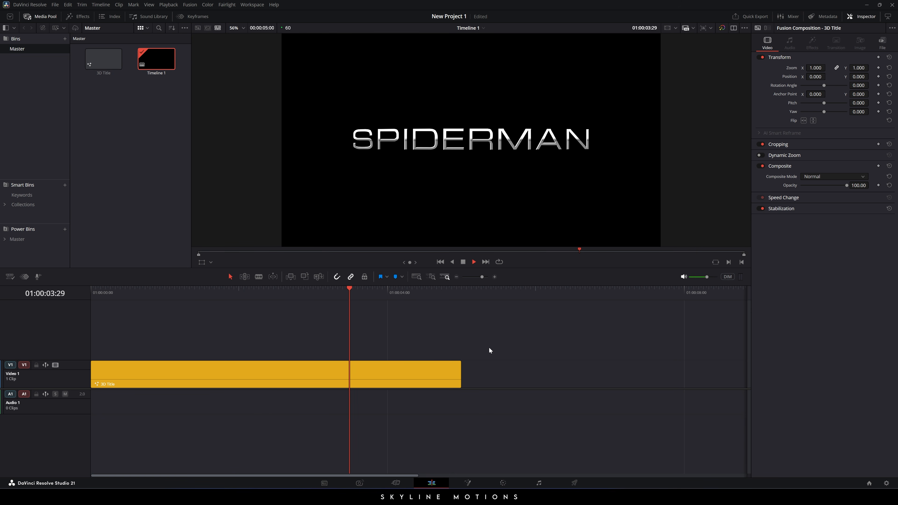
key(space)
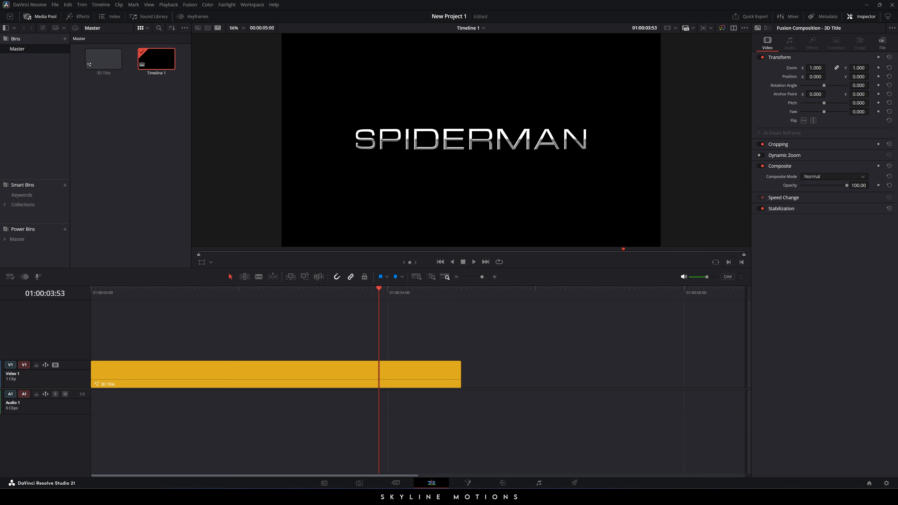
Import BG Compostion, Flare, Transition and the Walen - Freedom Motivation music from the 3D Title folder into the media pool.
click(489, 497)
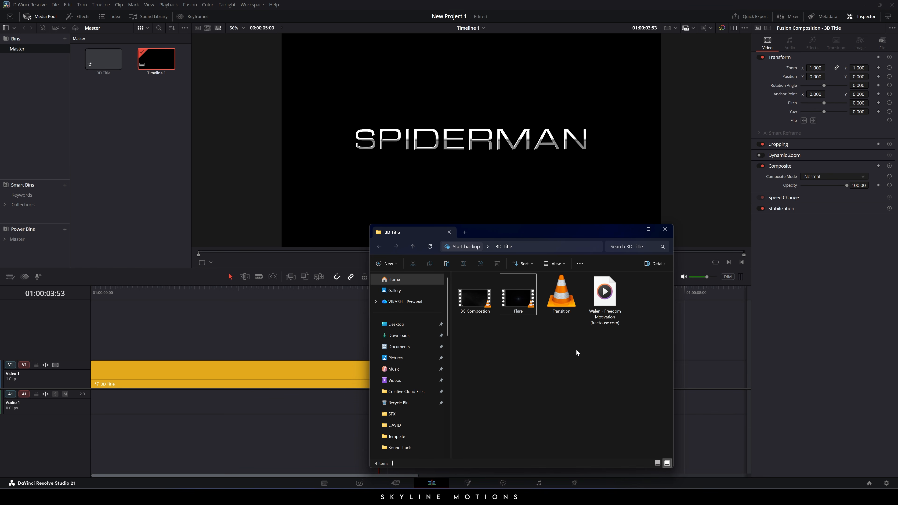
click(475, 303)
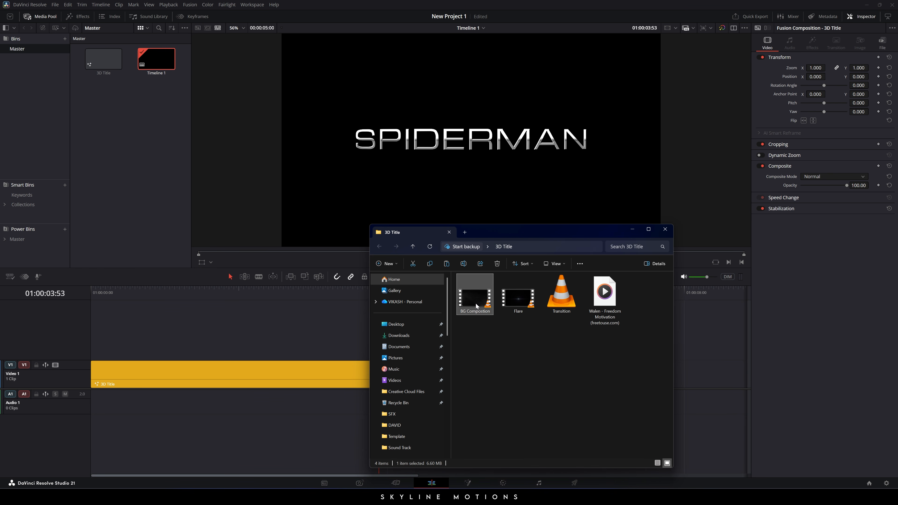
click(518, 297)
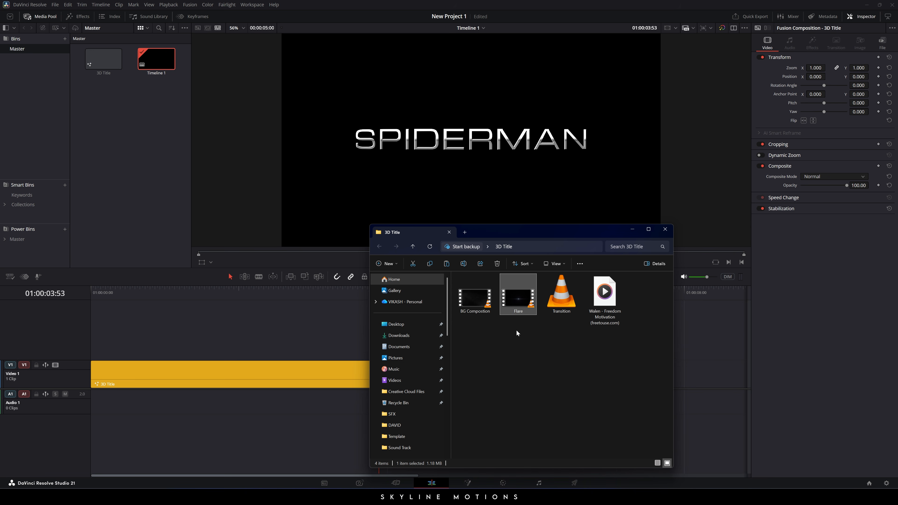
click(564, 304)
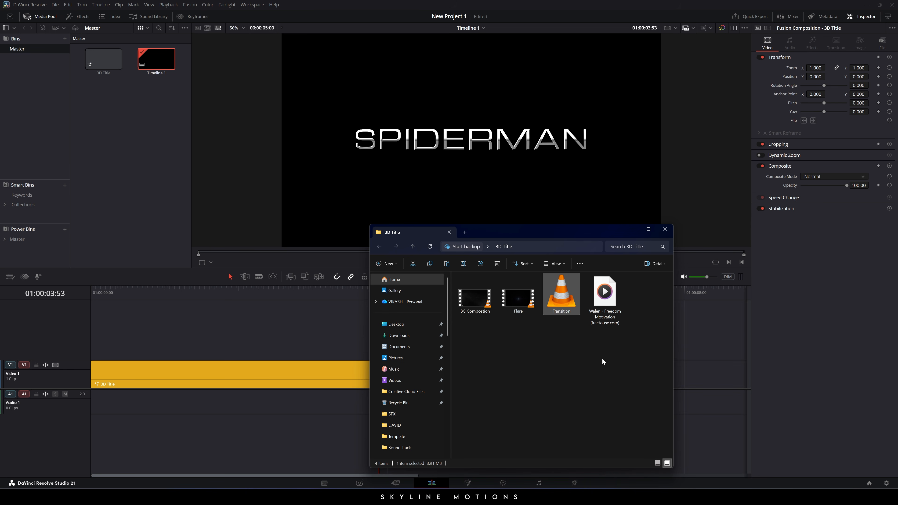
click(605, 297)
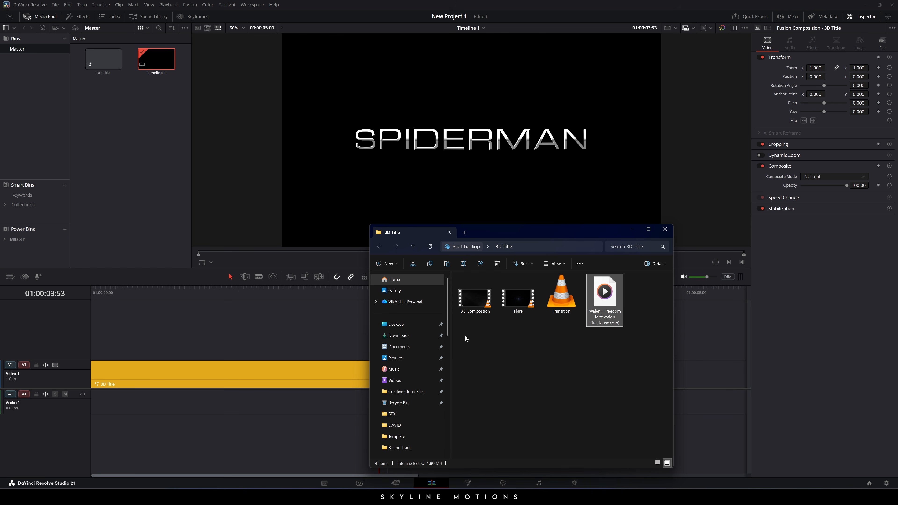
drag(465, 338, 634, 275)
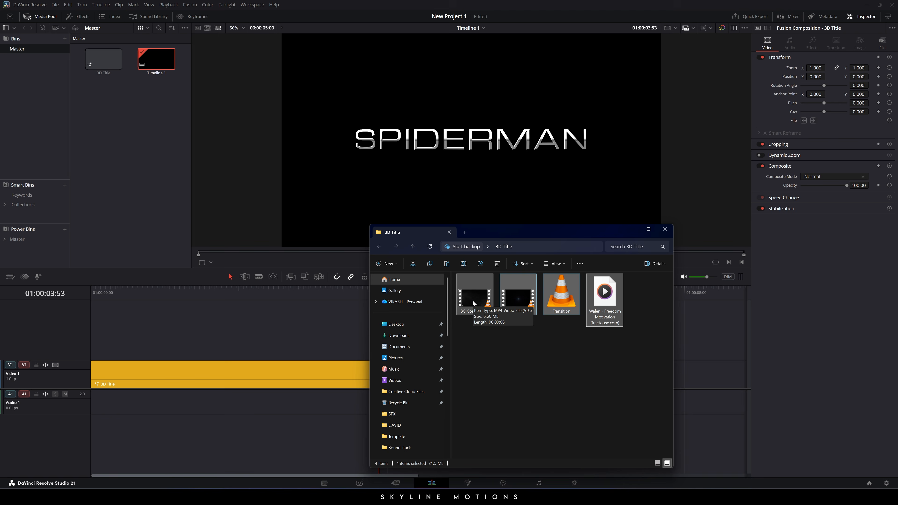
drag(472, 300, 147, 174)
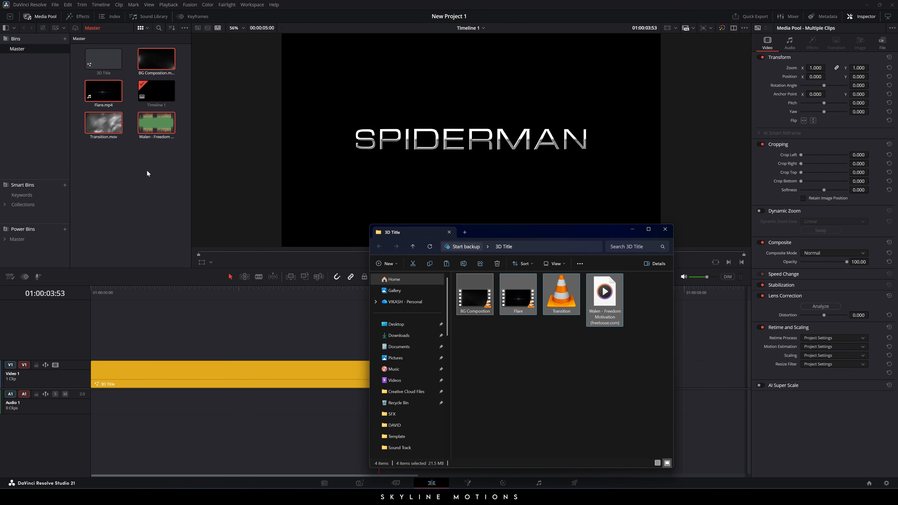
click(632, 230)
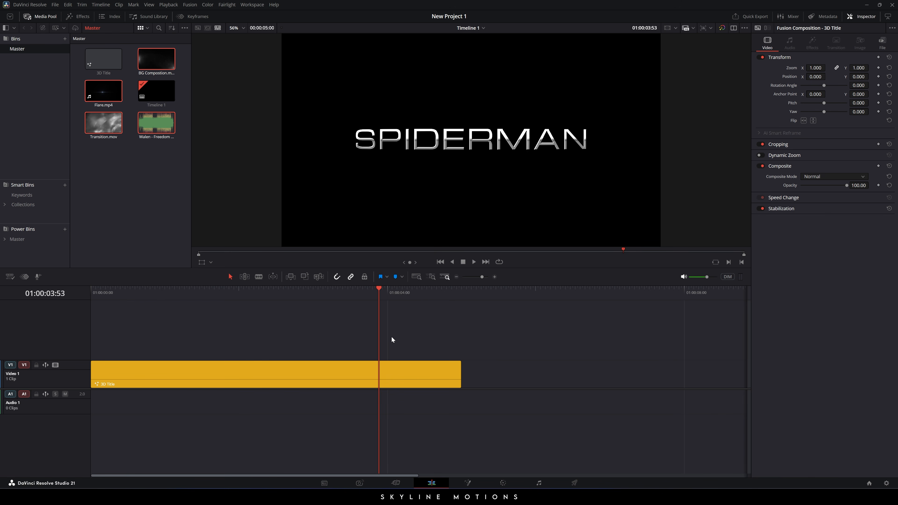
Move the 3D Title clip up to a new Video 2 track and reduce that track's height.
click(231, 370)
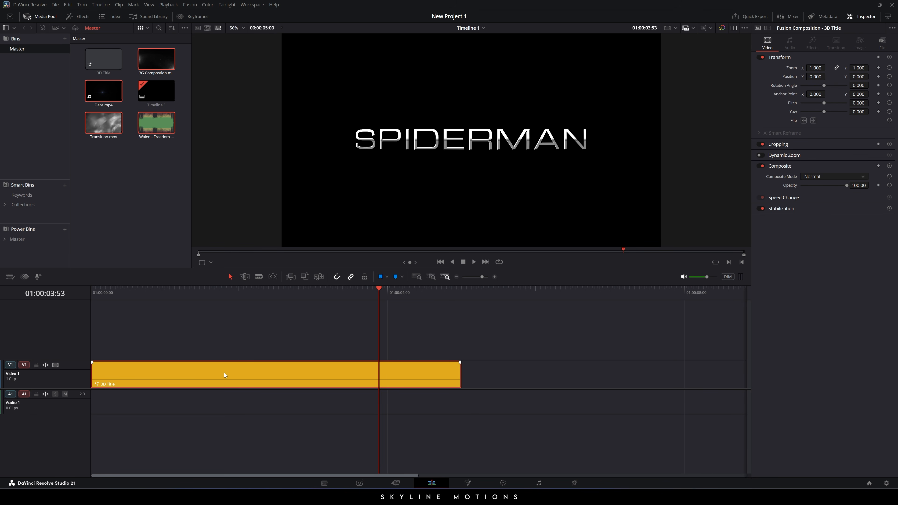
drag(214, 370, 216, 354)
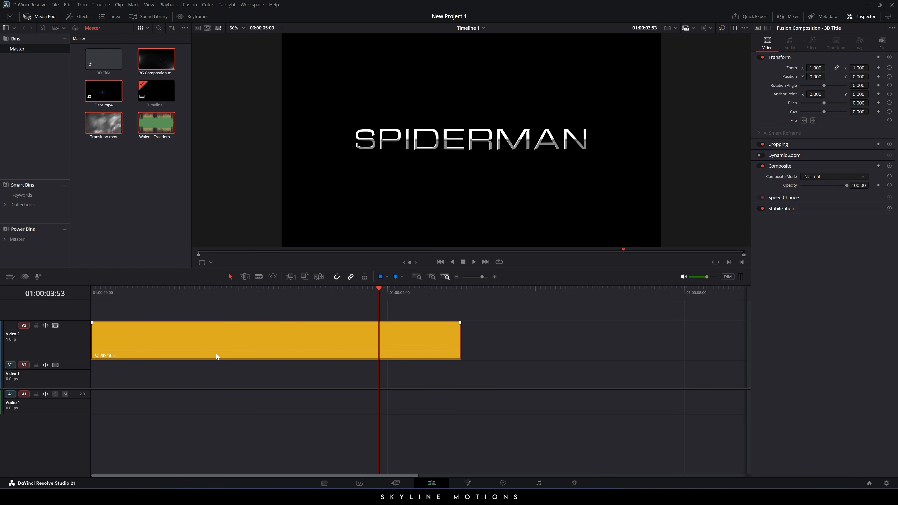
drag(83, 323, 83, 345)
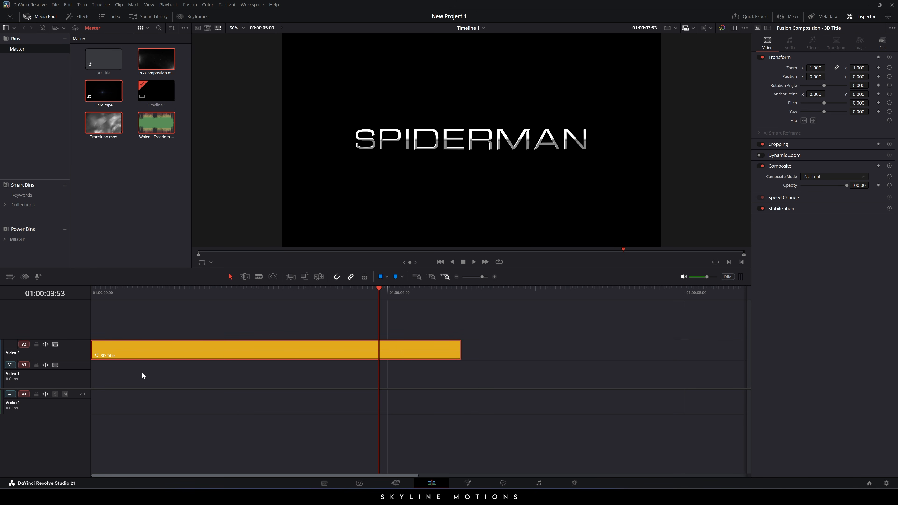
click(190, 307)
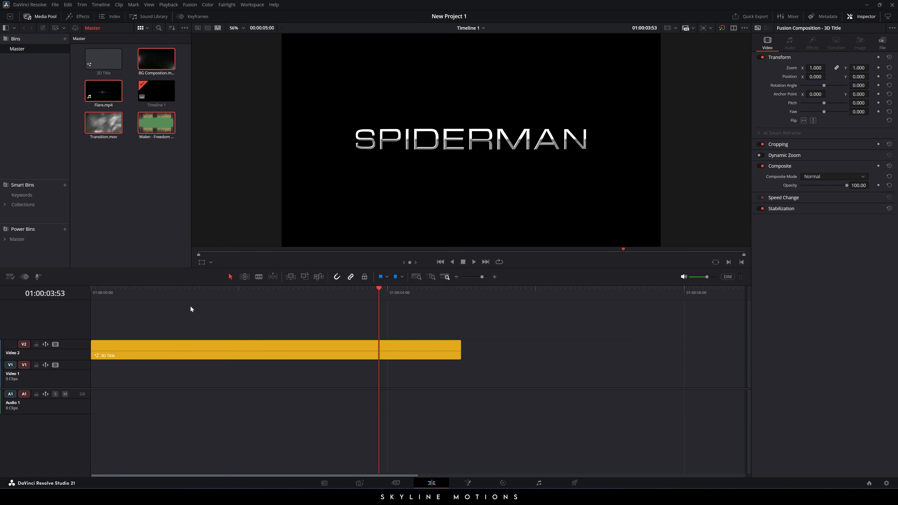
Place BG Compostion.mp4 on Video 1 beneath the title, starting at the beginning of the timeline.
click(156, 167)
drag(155, 66, 173, 377)
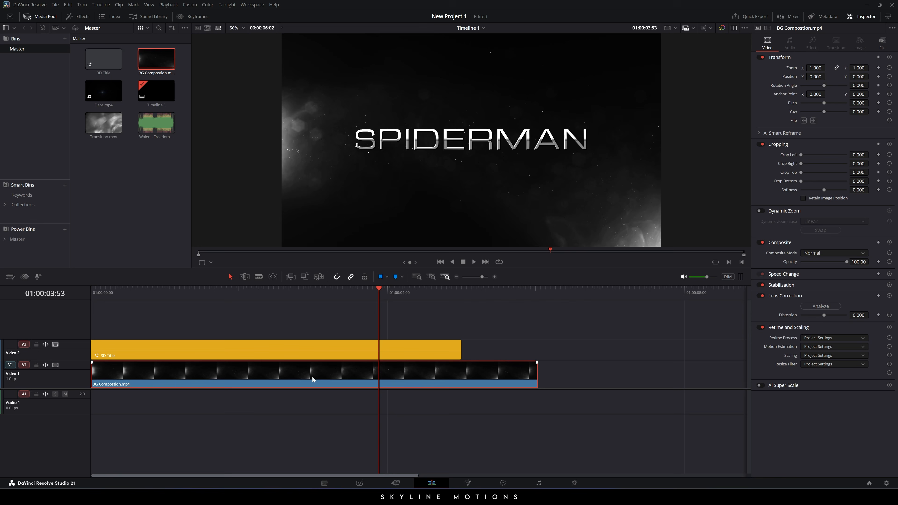
Trim the end of BG Compostion.mp4 on Video 1 to match the end of the 3D Title clip.
drag(536, 380, 460, 381)
click(257, 299)
drag(257, 298, 315, 297)
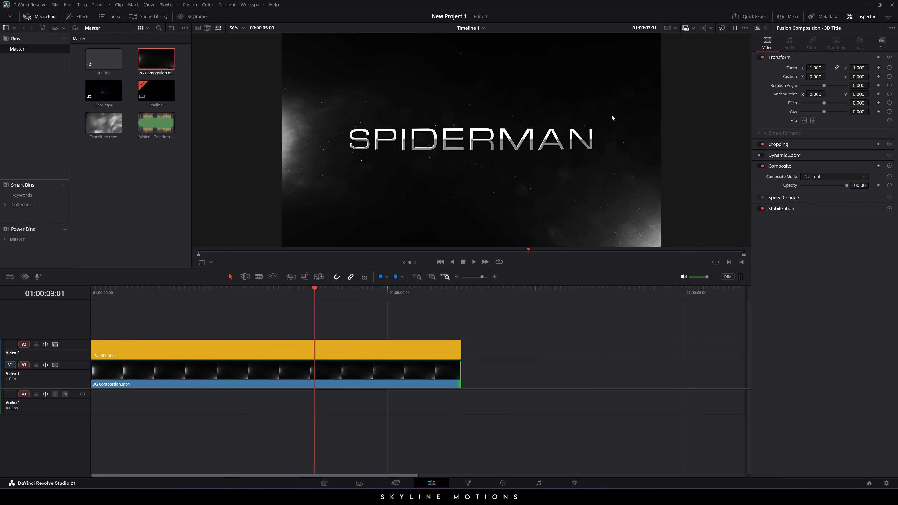
Play the title over its background several times from the start of the timeline.
drag(301, 298, 92, 296)
key(space)
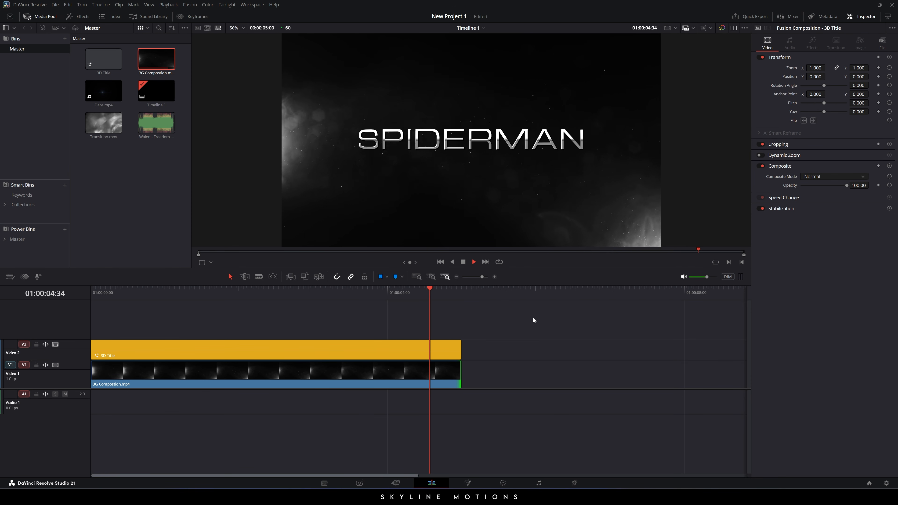
key(space)
drag(455, 298, 44, 296)
key(space)
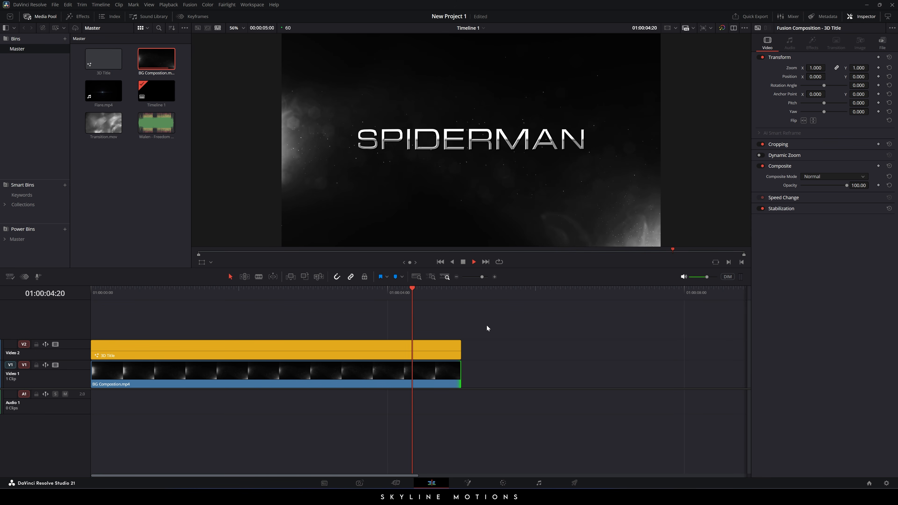
drag(399, 289, 65, 292)
key(space)
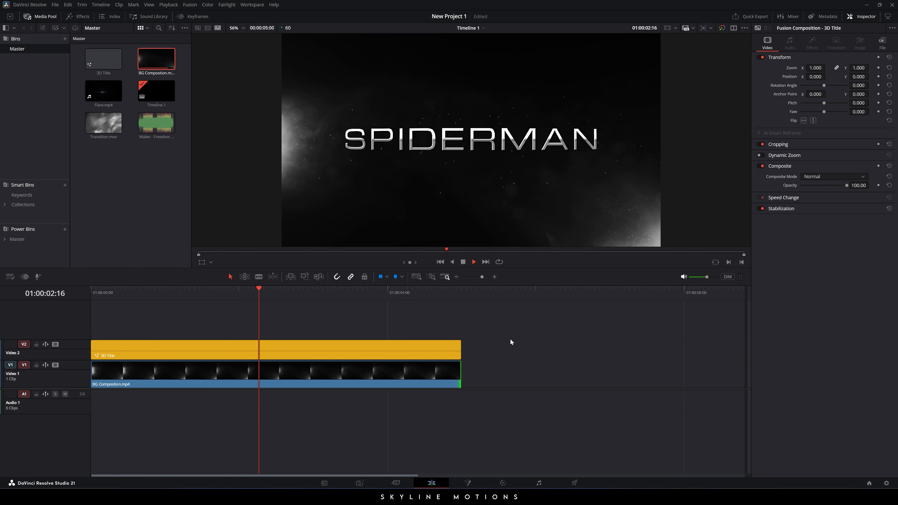
key(space)
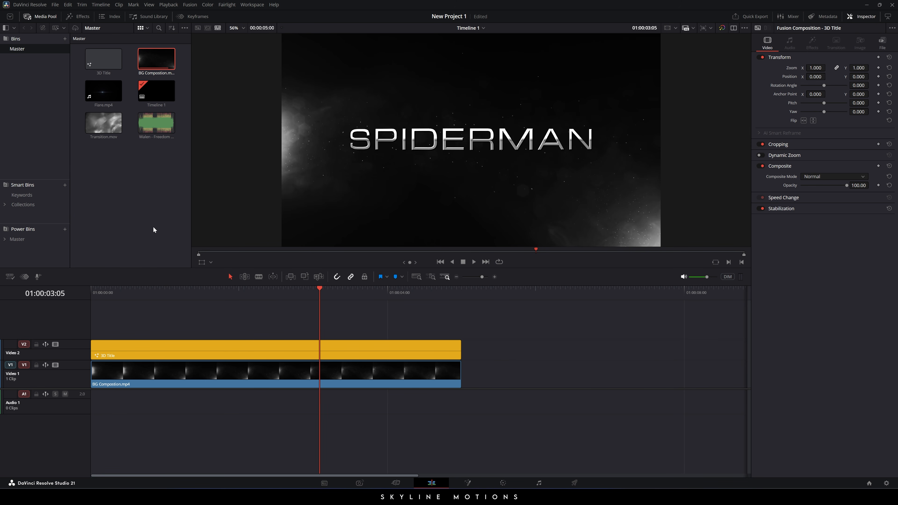
Disable the Video 2 track and open the BG Compostion clip on the Fusion page.
click(344, 348)
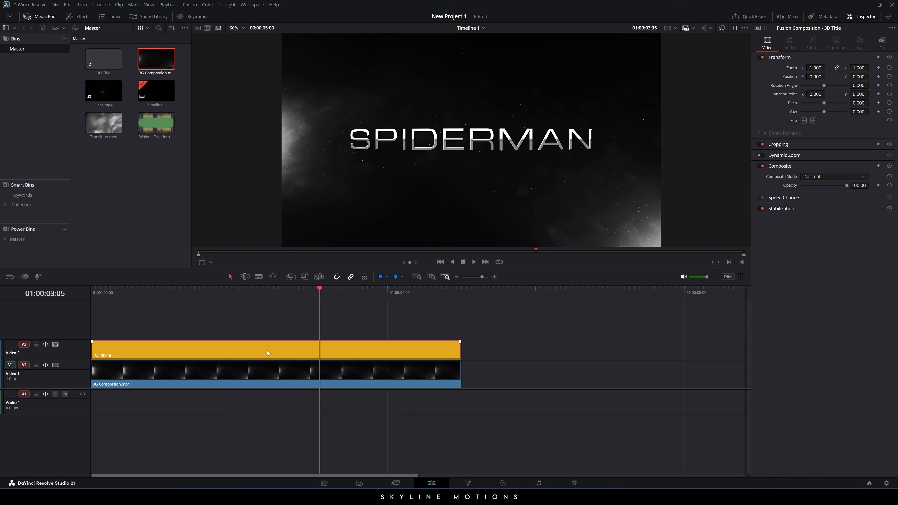
key(d)
key(d)
click(57, 345)
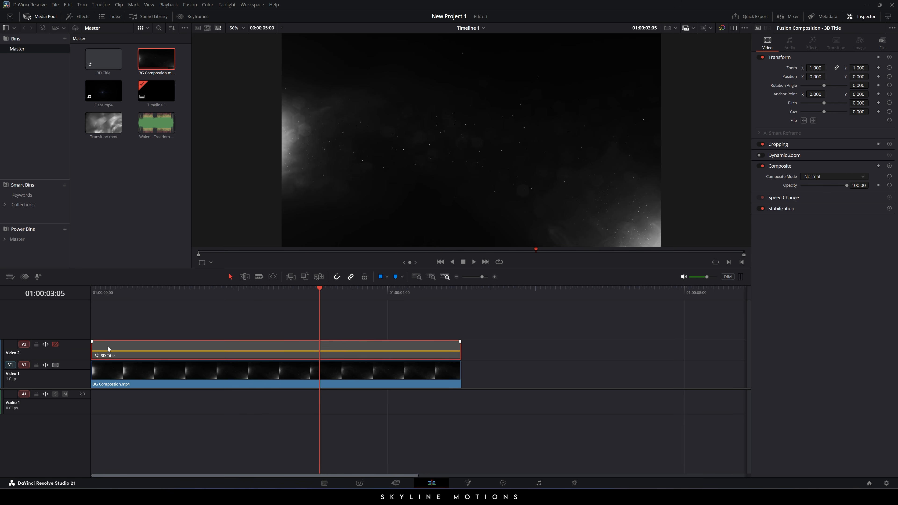
mouse_move(291, 294)
mouse_down()
mouse_move(269, 294)
mouse_move(300, 293)
mouse_move(293, 293)
mouse_up()
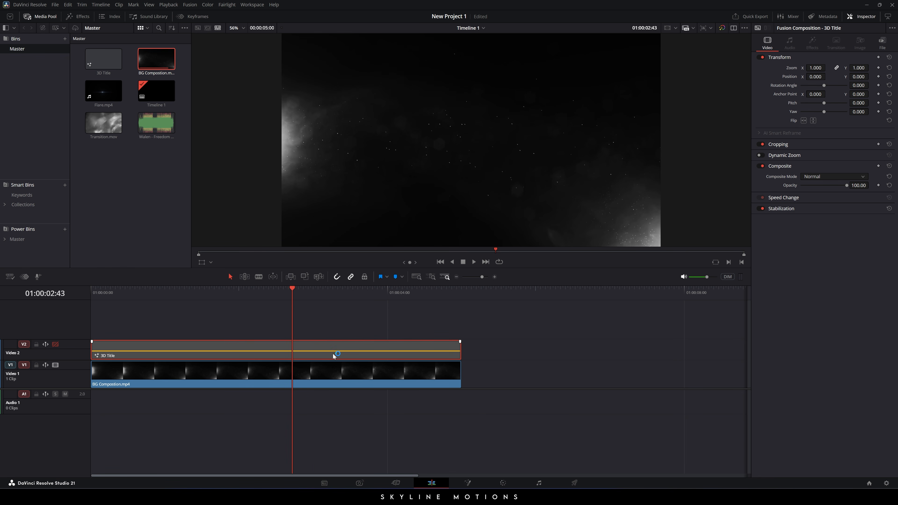
click(475, 485)
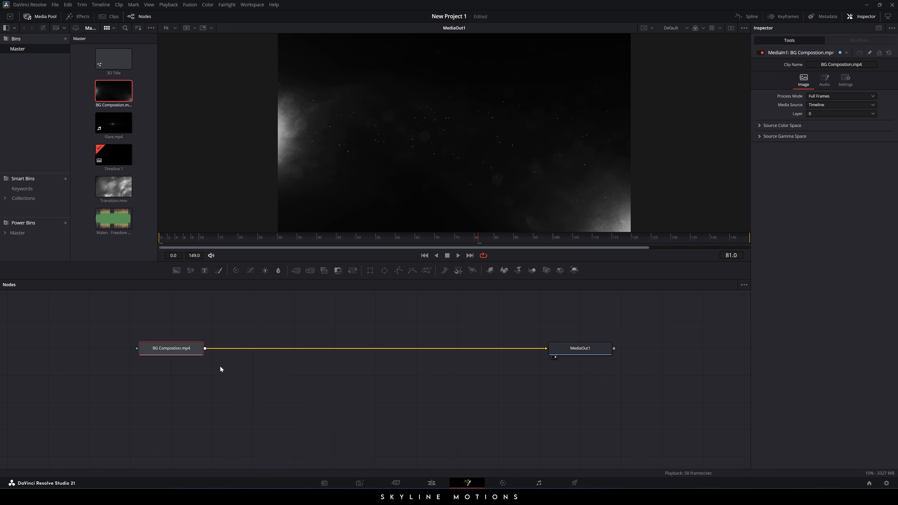
Add a Color Corrector after BG Compostion.mp4 and tint the background blue at a strength of about 0.63.
key(shift+space)
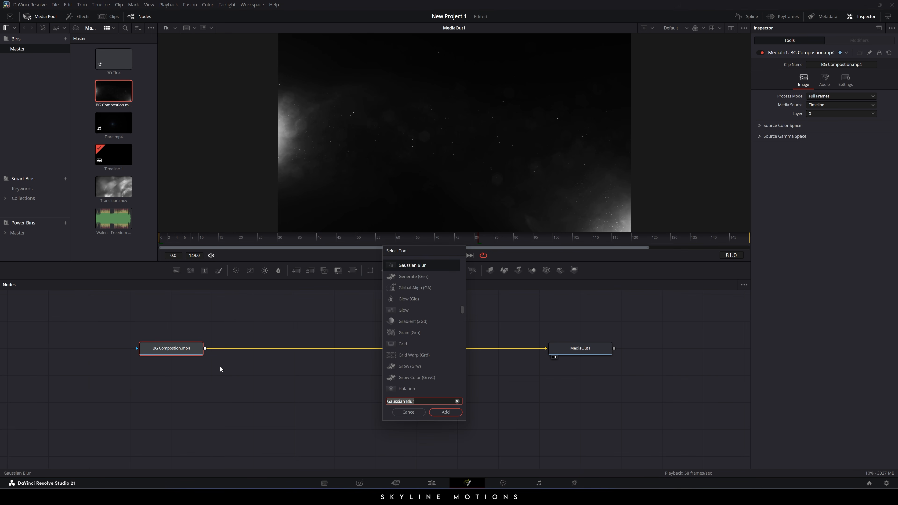
text(cc)
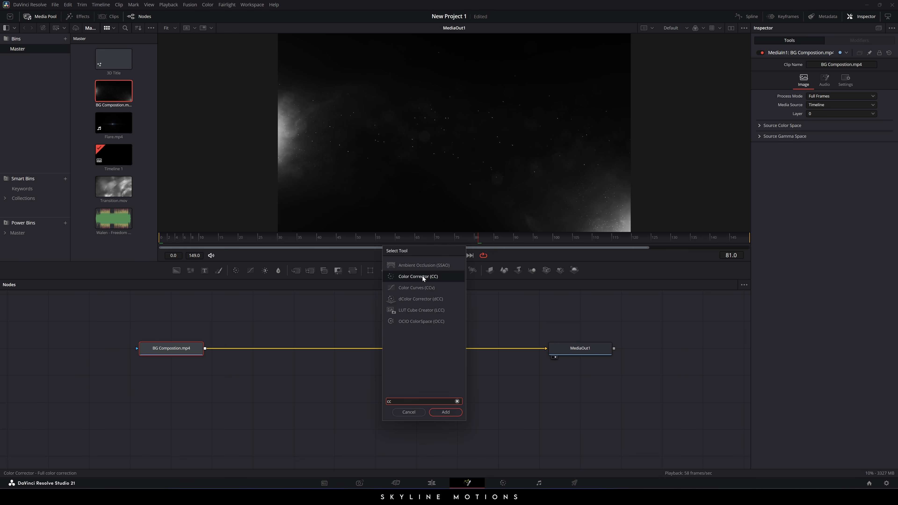
click(450, 412)
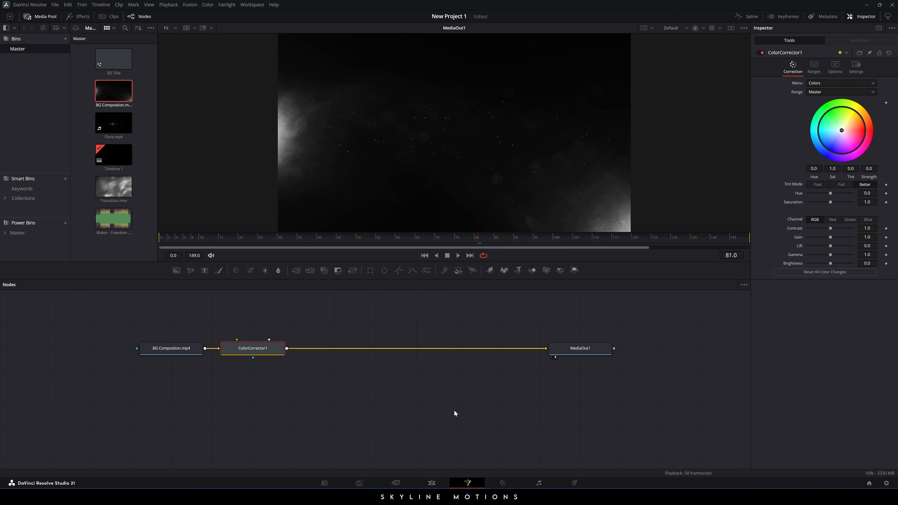
drag(463, 332, 460, 354)
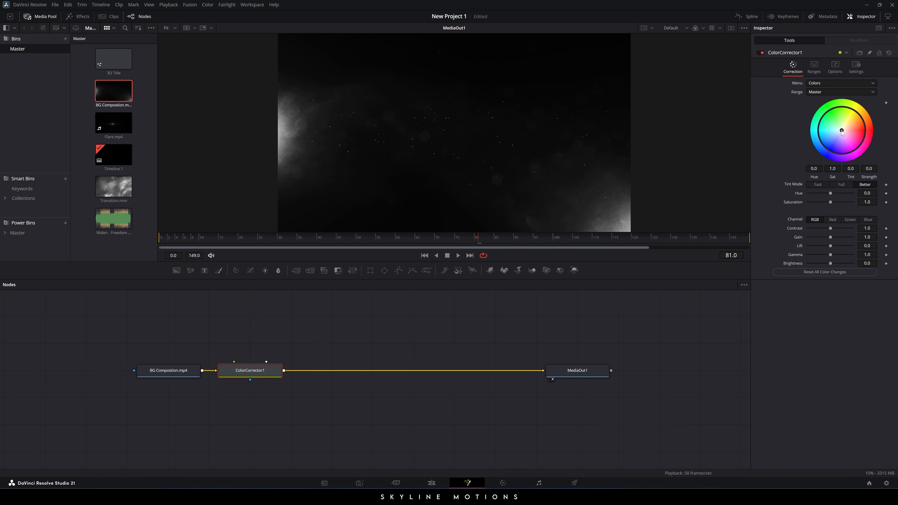
drag(842, 132, 826, 141)
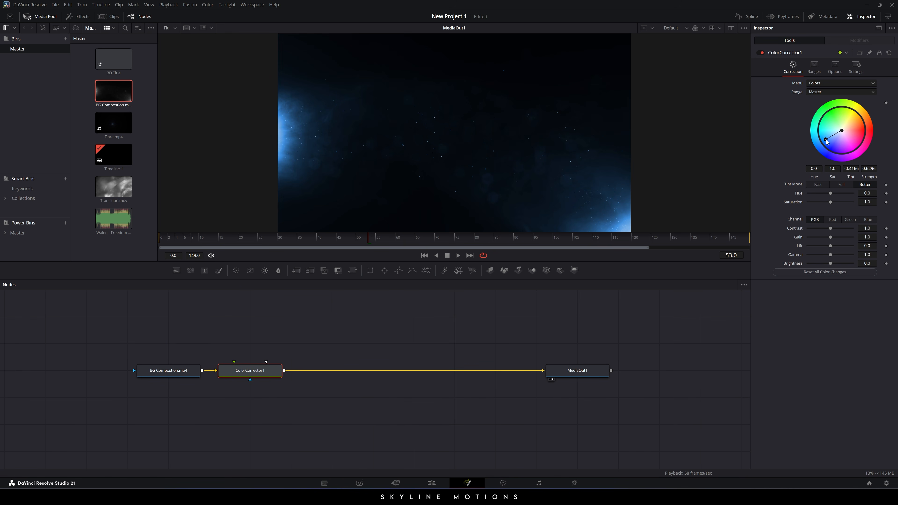
Delete the Color Corrector node and return to the Edit page.
click(297, 382)
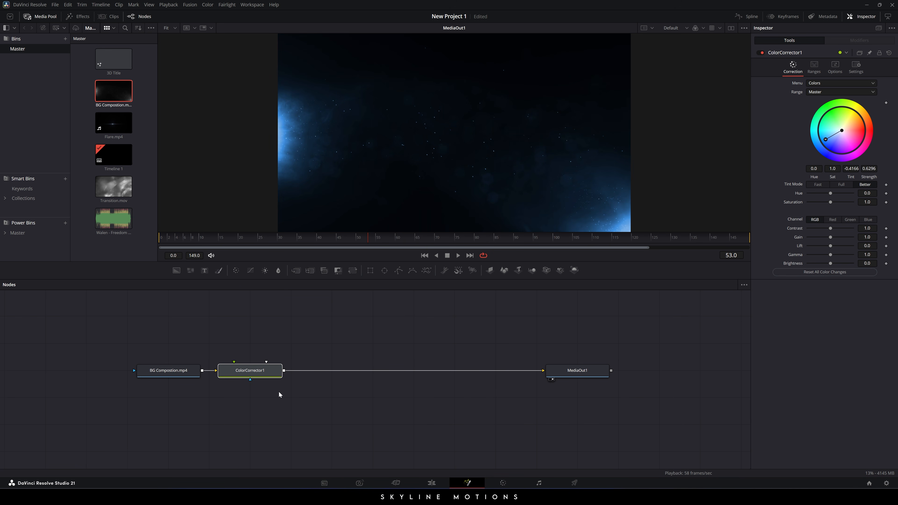
key(Delete)
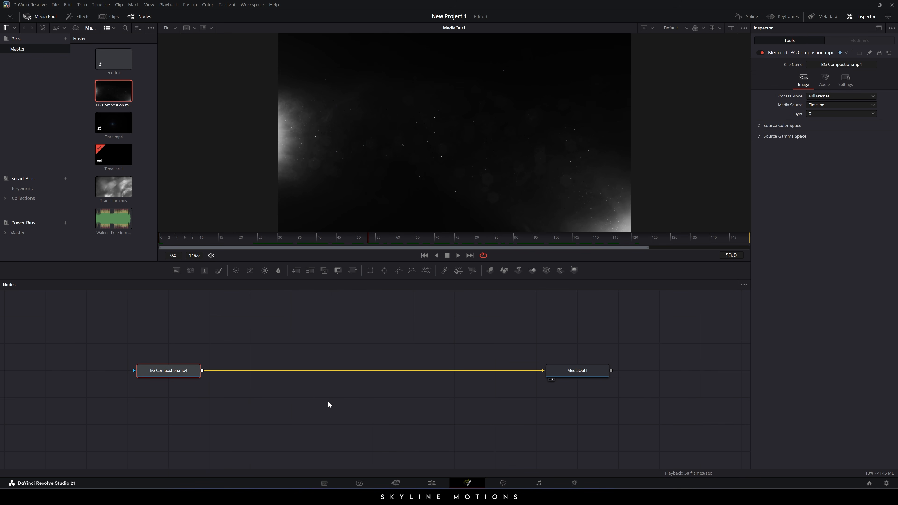
click(431, 483)
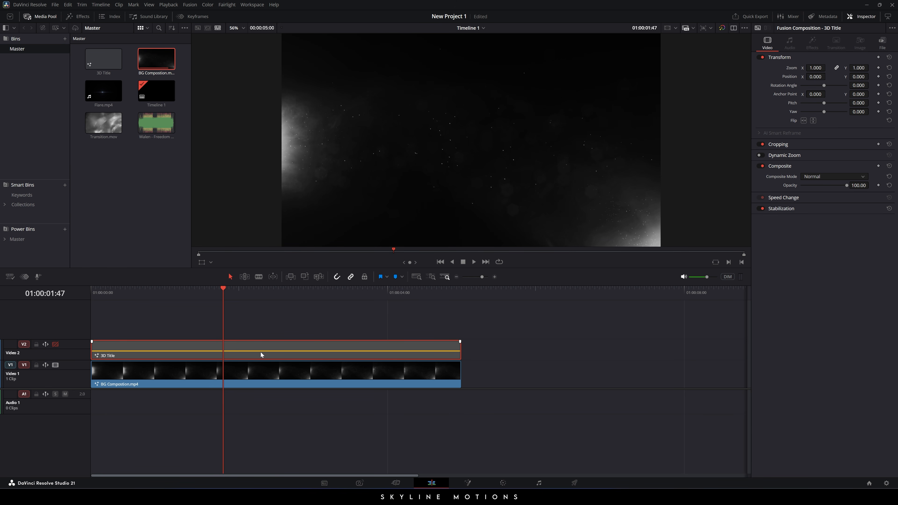
Enable the Video 2 track again and save the project.
click(55, 345)
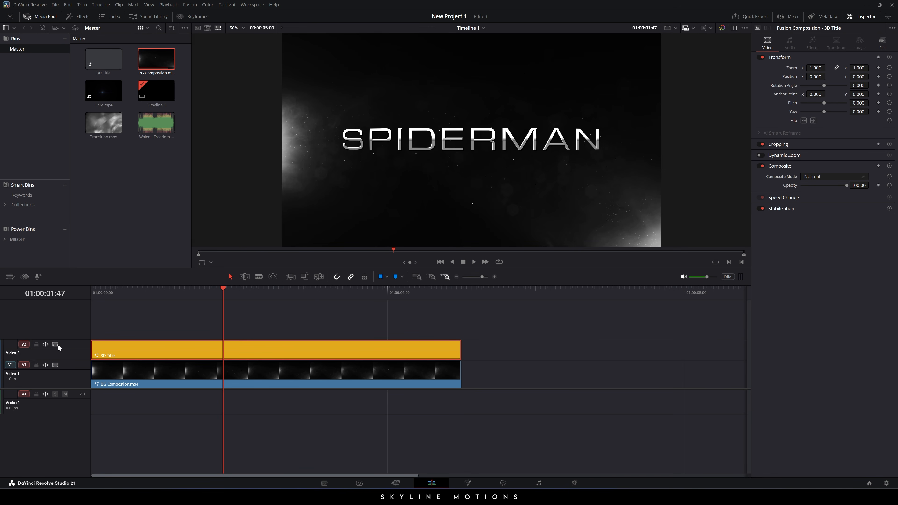
mouse_move(282, 291)
mouse_down()
mouse_move(229, 294)
mouse_move(253, 295)
mouse_up()
click(315, 321)
key(ctrl+s)
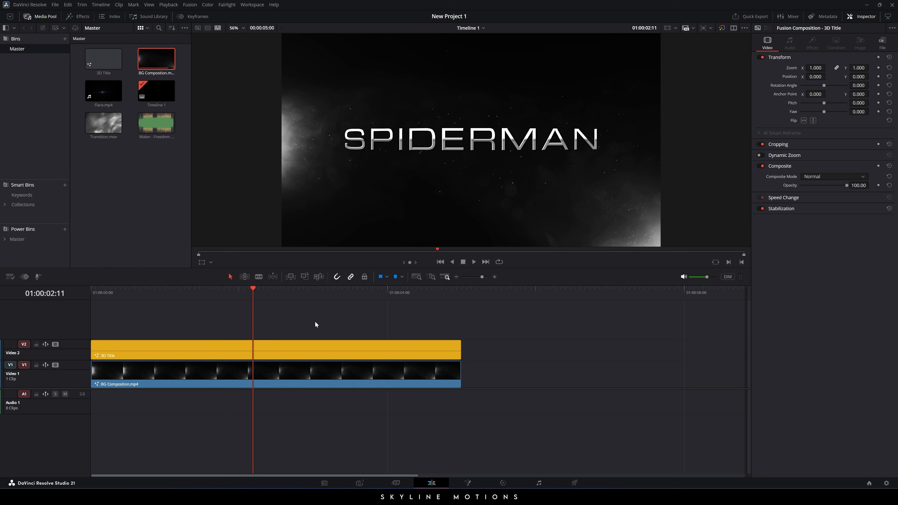
Place Flare.mp4 on a new Video 3 track above the title, unlink its audio and delete the audio clip.
click(103, 93)
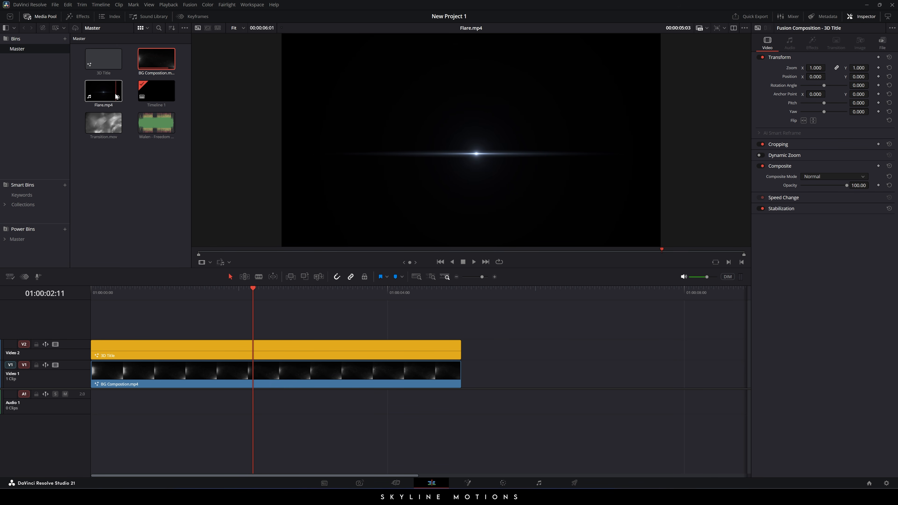
drag(105, 96, 266, 315)
right_click(382, 319)
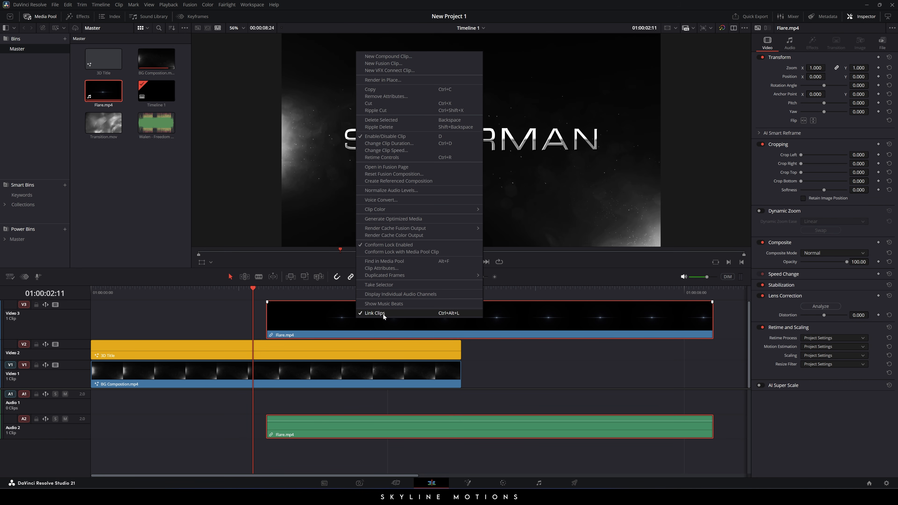
click(386, 313)
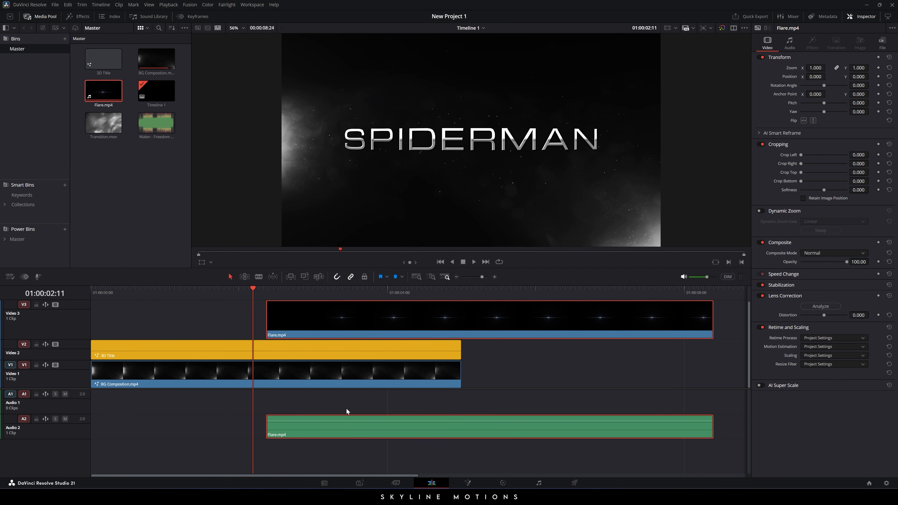
click(347, 429)
key(Delete)
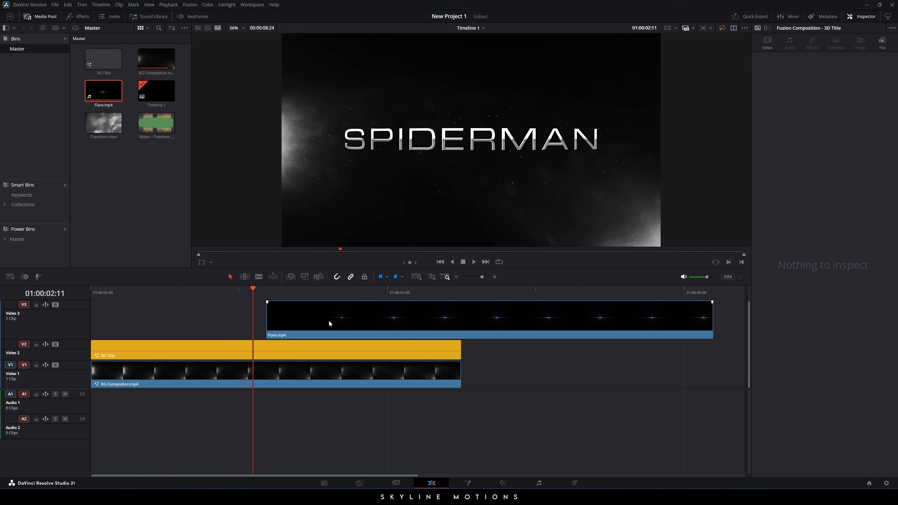
Start the Flare.mp4 clip at 00:30 on the timeline and trim its end to match the 3D Title clip.
drag(406, 317, 206, 324)
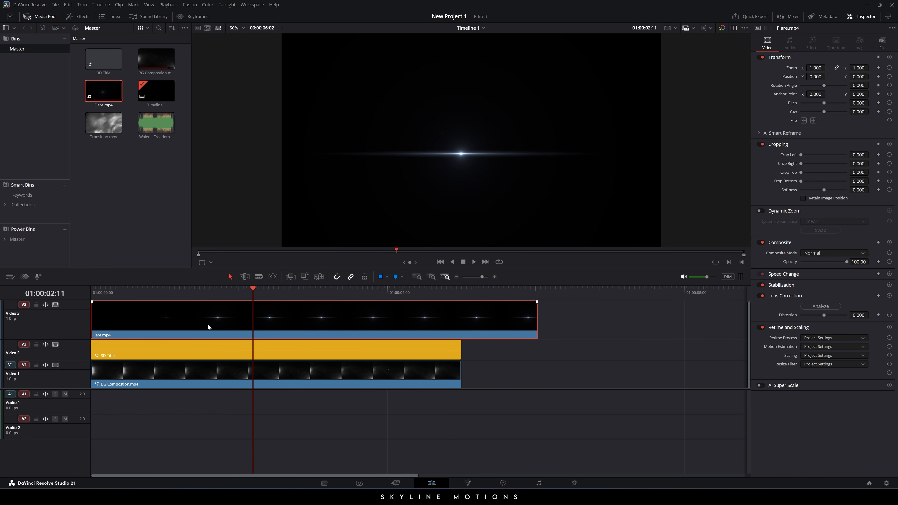
click(127, 292)
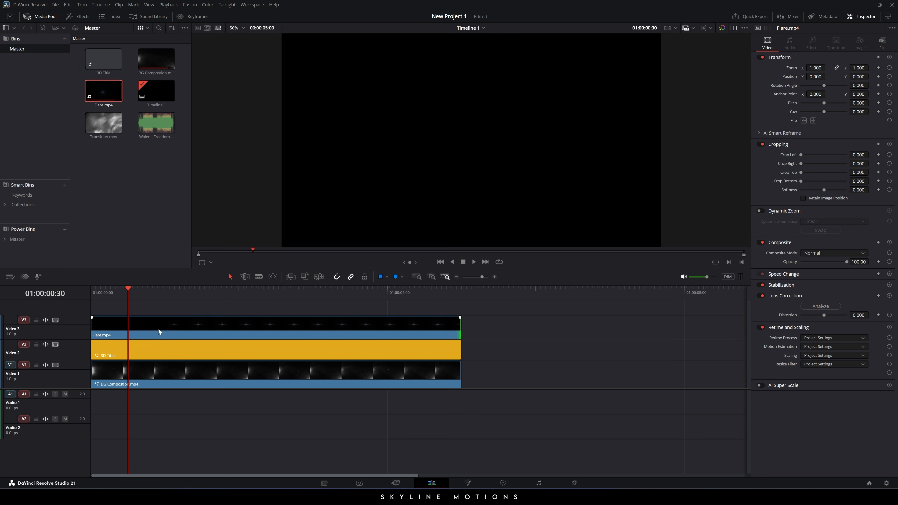
drag(158, 330, 193, 330)
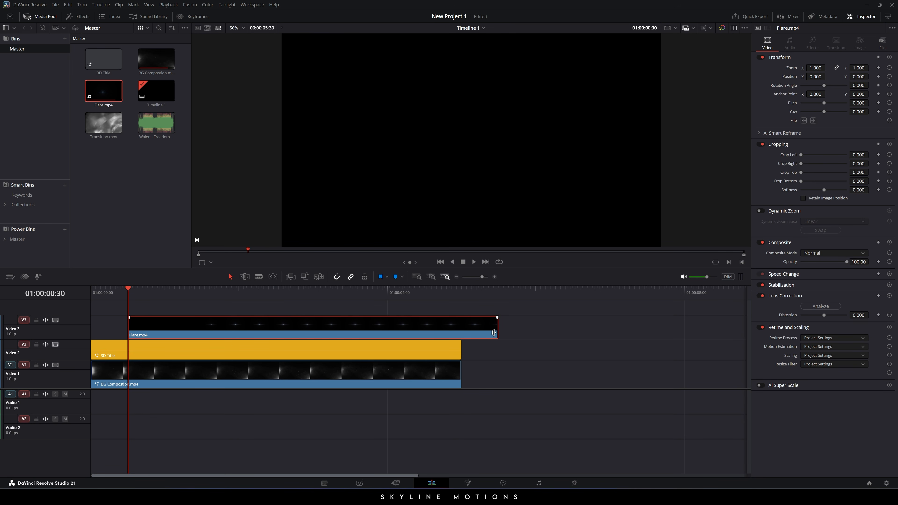
drag(497, 329, 423, 317)
Set the Flare.mp4 clip's composite mode to Screen and its Y position to 18.
click(266, 290)
click(285, 320)
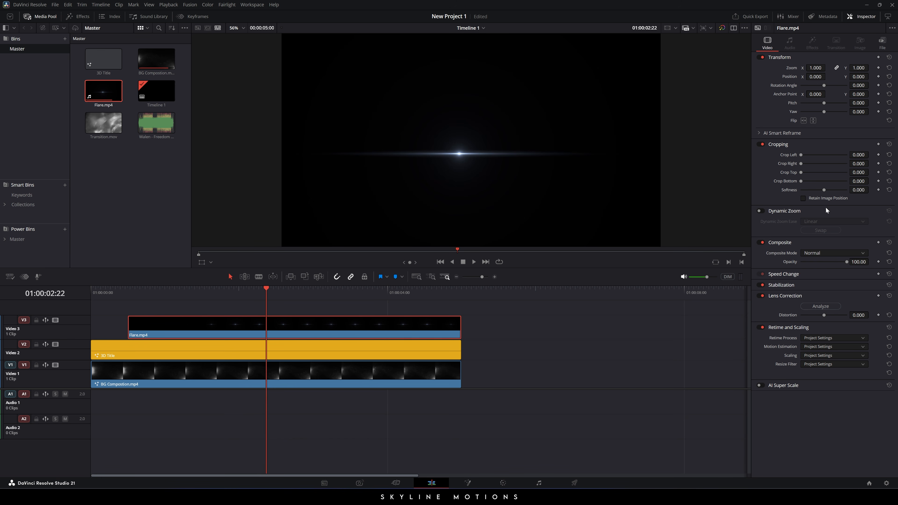
click(818, 253)
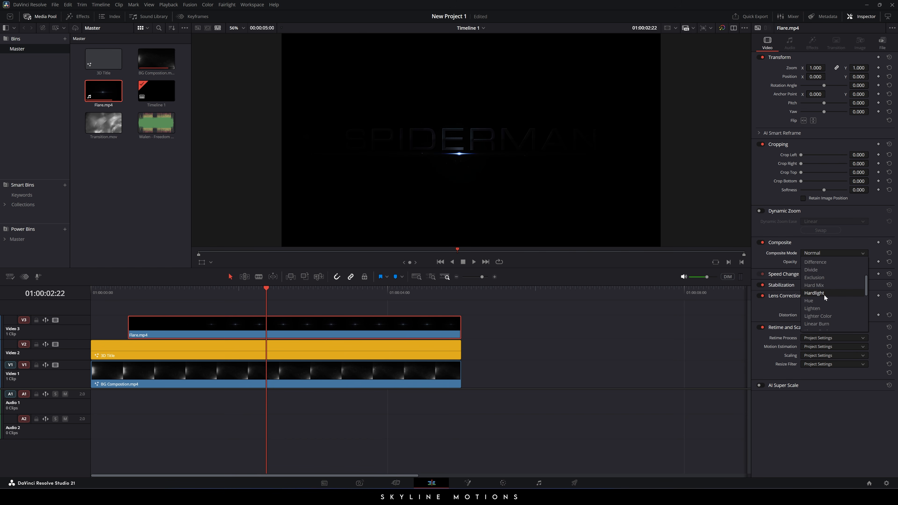
scroll(823, 294, down, 3)
click(823, 325)
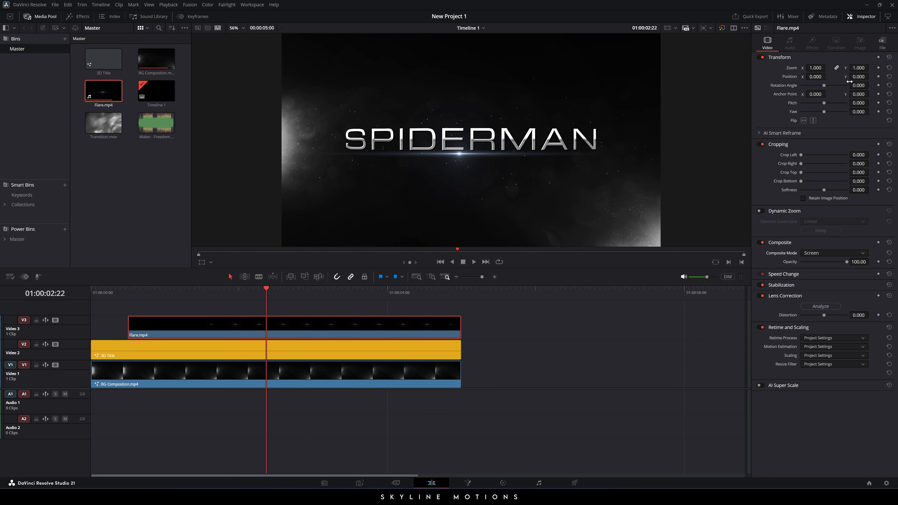
drag(860, 77, 869, 77)
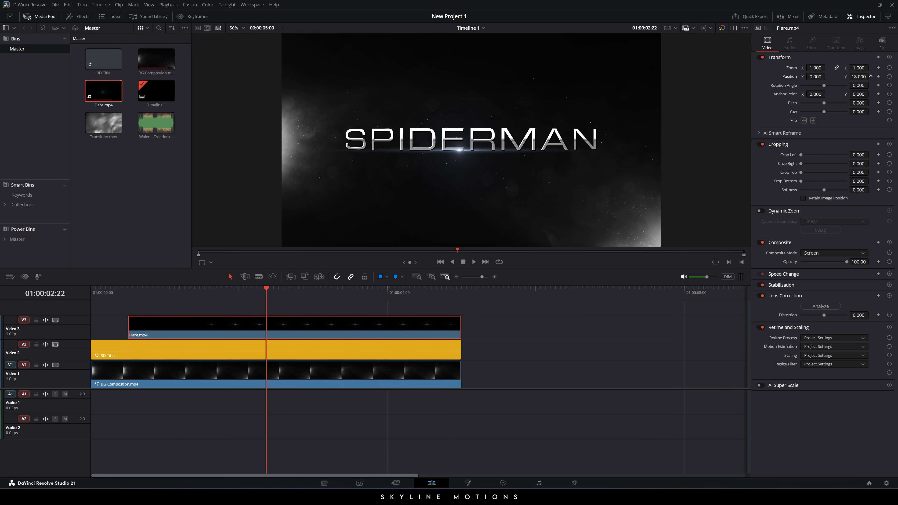
drag(438, 300, 316, 300)
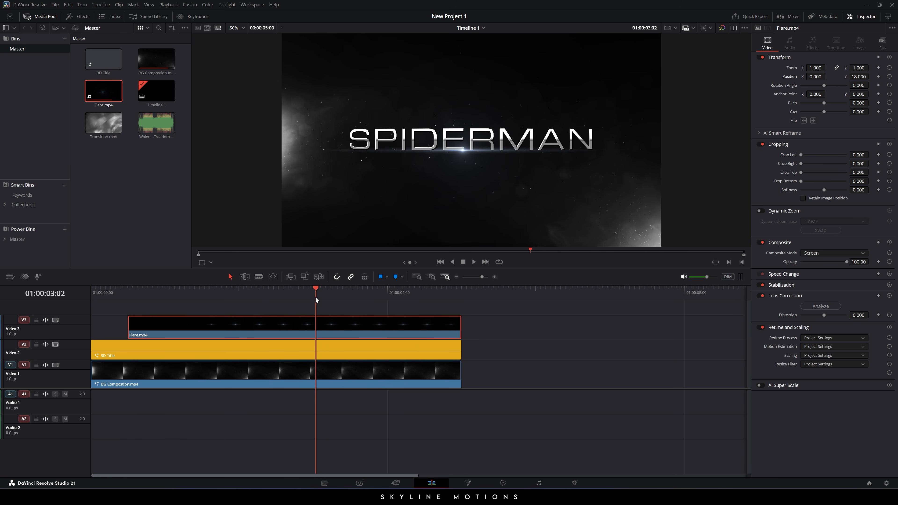
Set the Flare.mp4 clip's cropping softness to -50 and play the result.
drag(528, 188, 530, 153)
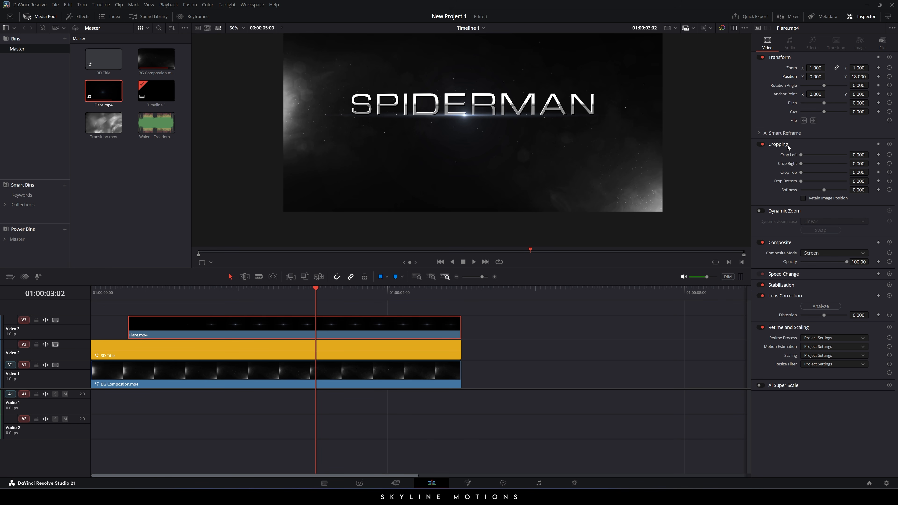
drag(824, 191, 824, 191)
double_click(849, 191)
text(-50)
key(Return)
key(space)
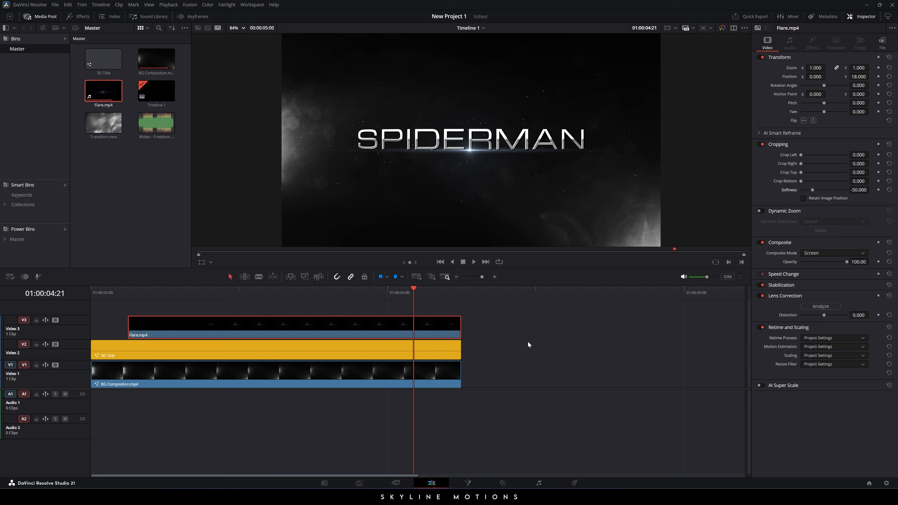
Duplicate the Flare.mp4, 3D Title and BG Composition clips together, placing the copies directly after the original title and background.
scroll(334, 345, down, 2)
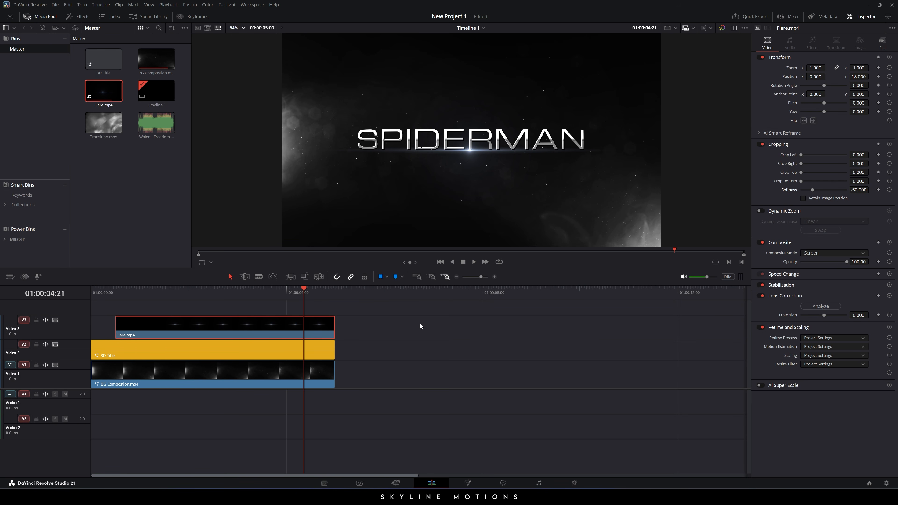
drag(391, 321, 226, 415)
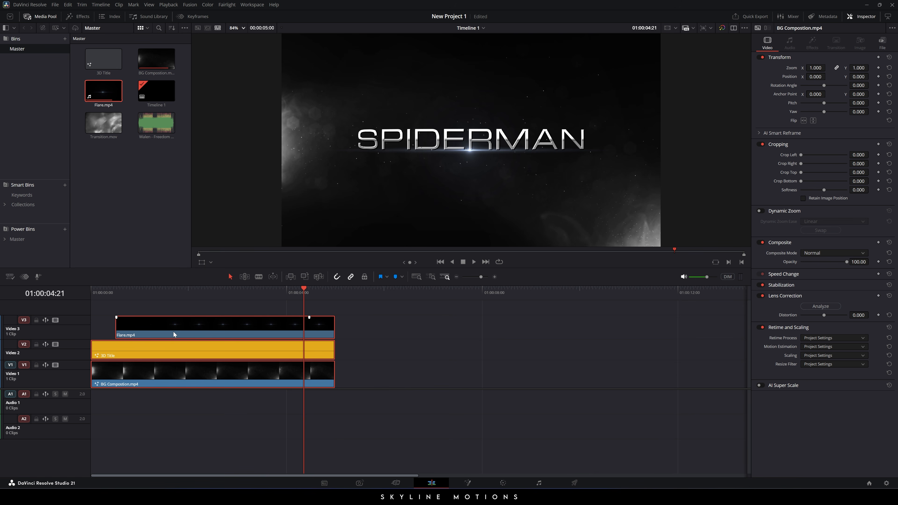
drag(157, 330, 406, 329)
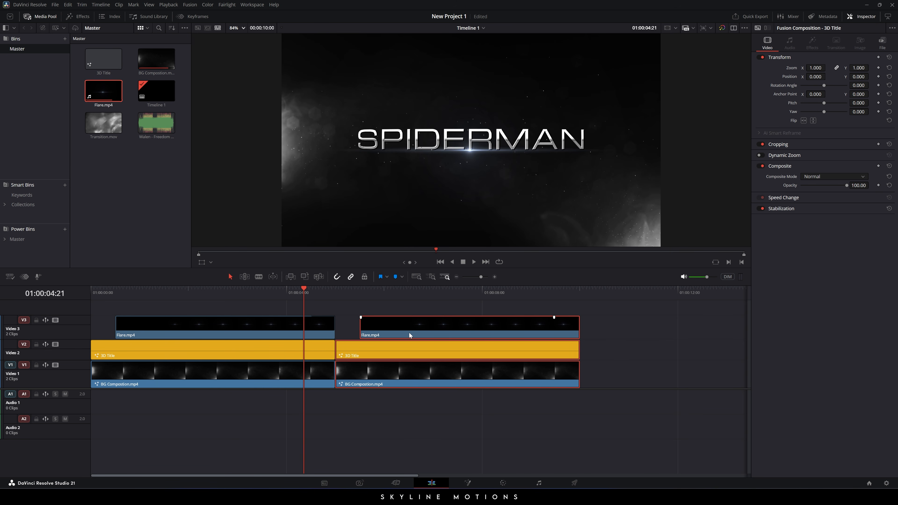
click(427, 307)
Change the text of the second 3D Title to HOME COMING in Fusion and review it on the timeline.
click(350, 296)
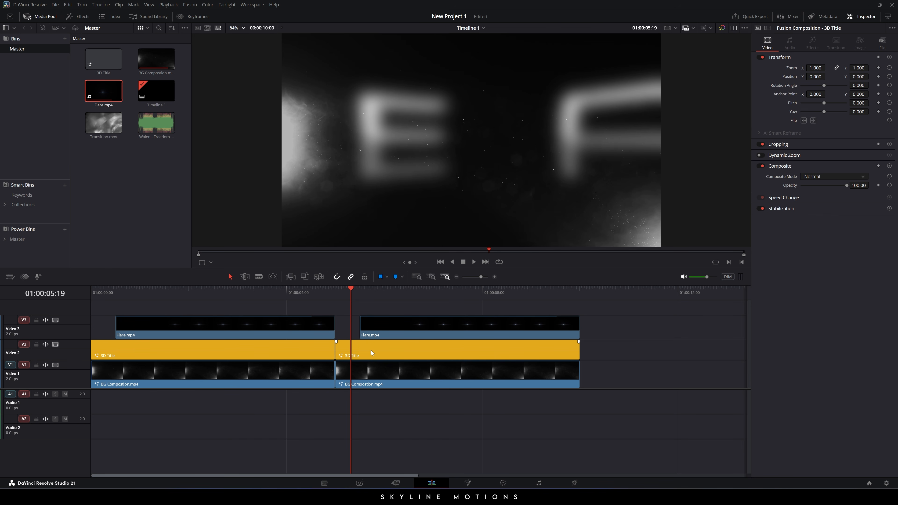
click(469, 483)
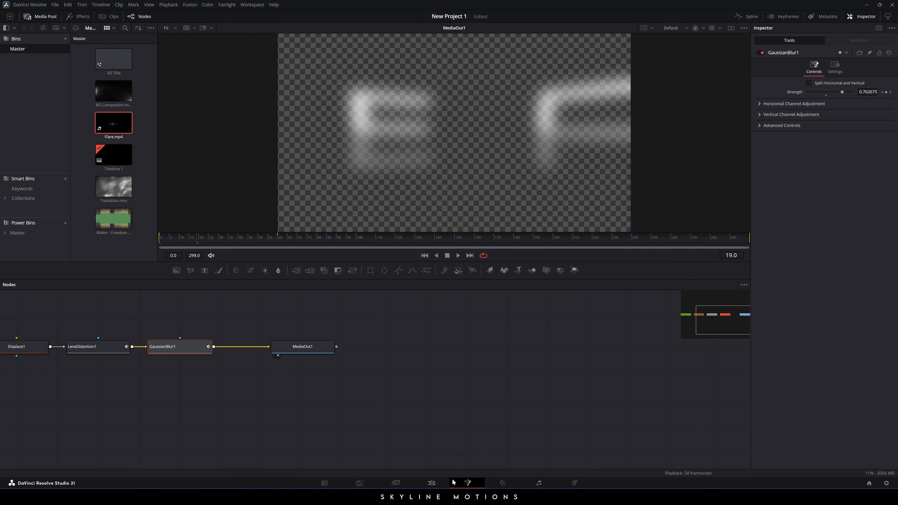
drag(347, 429, 568, 447)
text(HOM)
text(E COMING)
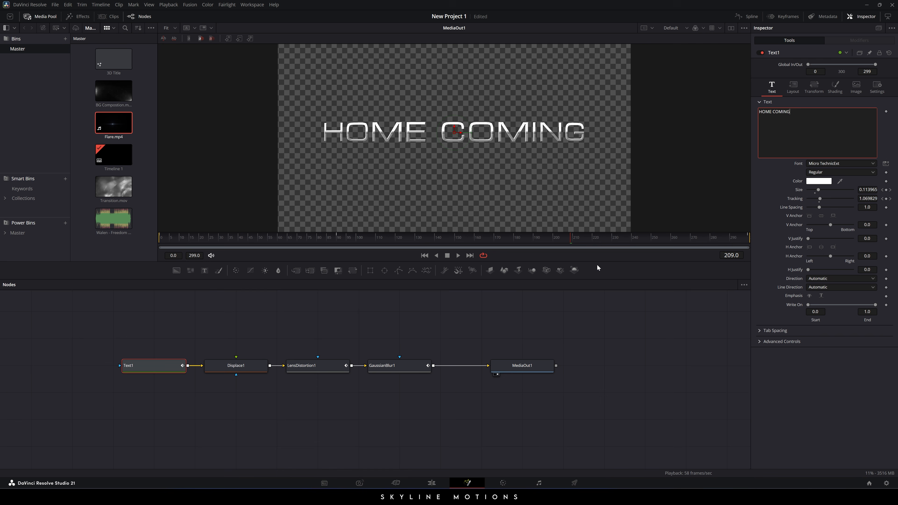
click(433, 482)
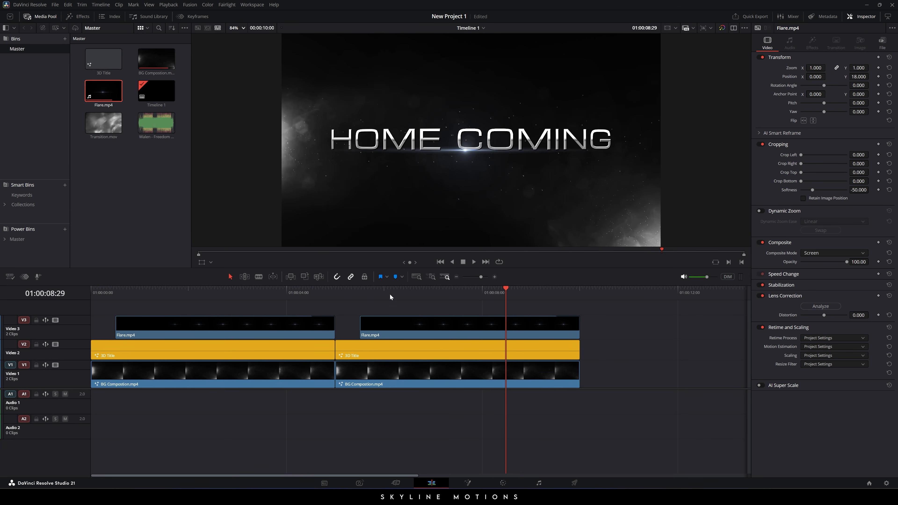
mouse_move(390, 294)
mouse_down()
mouse_move(438, 292)
mouse_move(341, 291)
mouse_move(537, 297)
mouse_move(402, 292)
mouse_up()
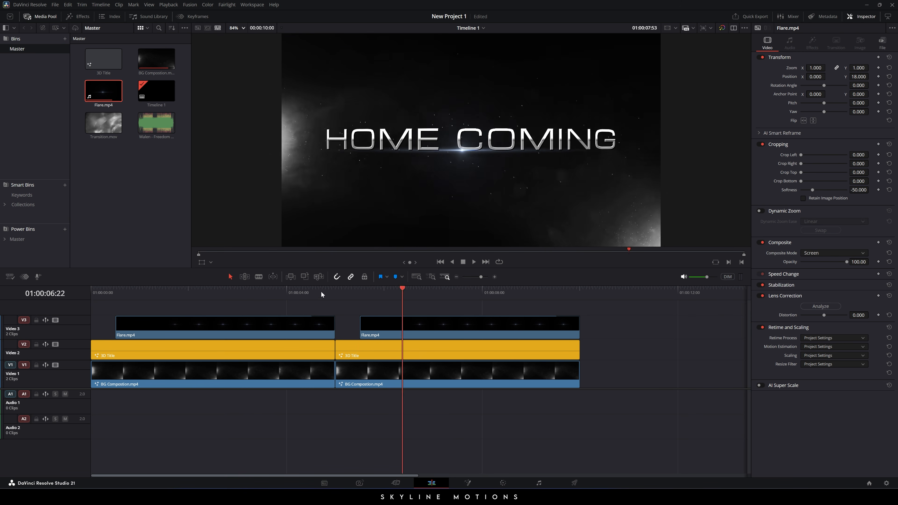
drag(321, 292, 525, 298)
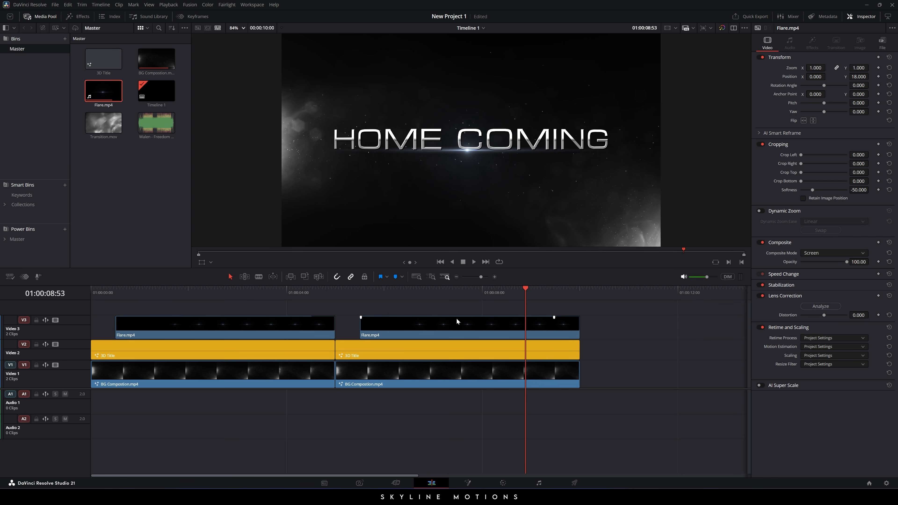
Place Transition.mov on a new Video 4 track across the cut between the two titles at 01:00:05:00.
drag(411, 292, 334, 297)
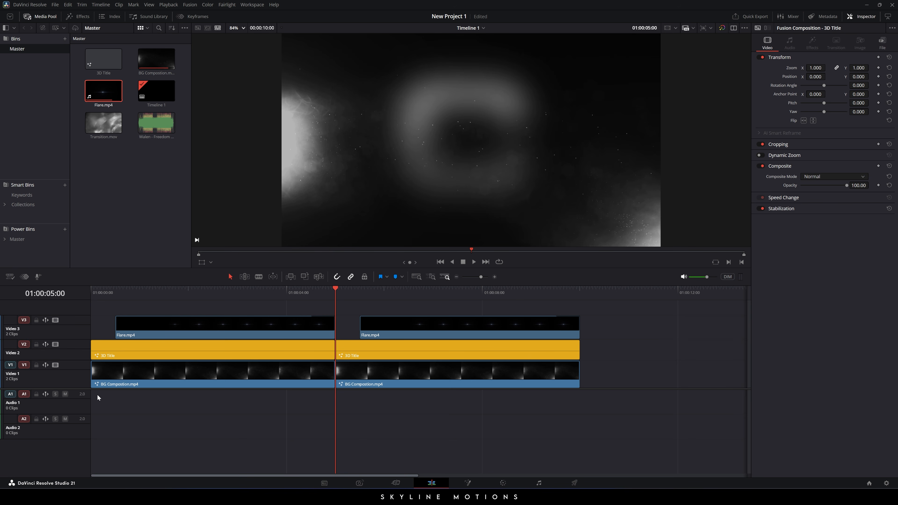
drag(80, 388, 80, 404)
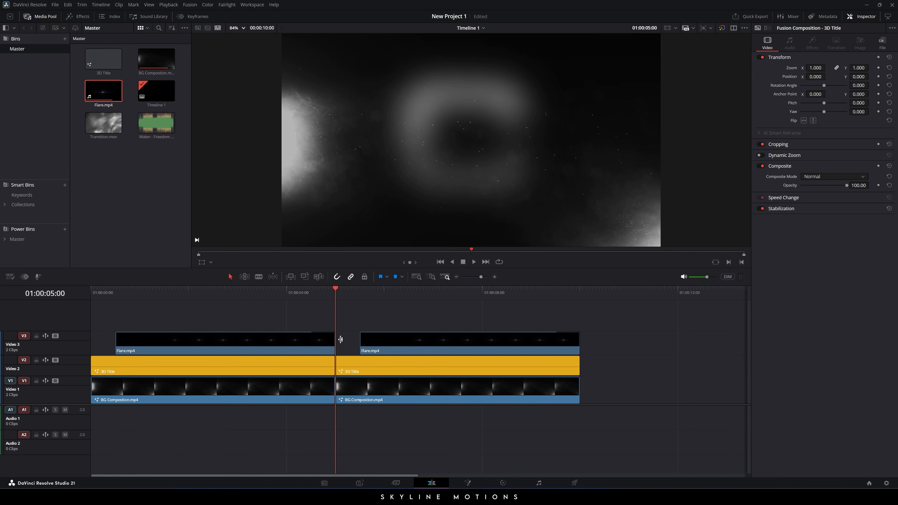
mouse_move(348, 298)
mouse_down()
mouse_move(315, 292)
mouse_move(337, 297)
mouse_up()
drag(103, 123, 433, 315)
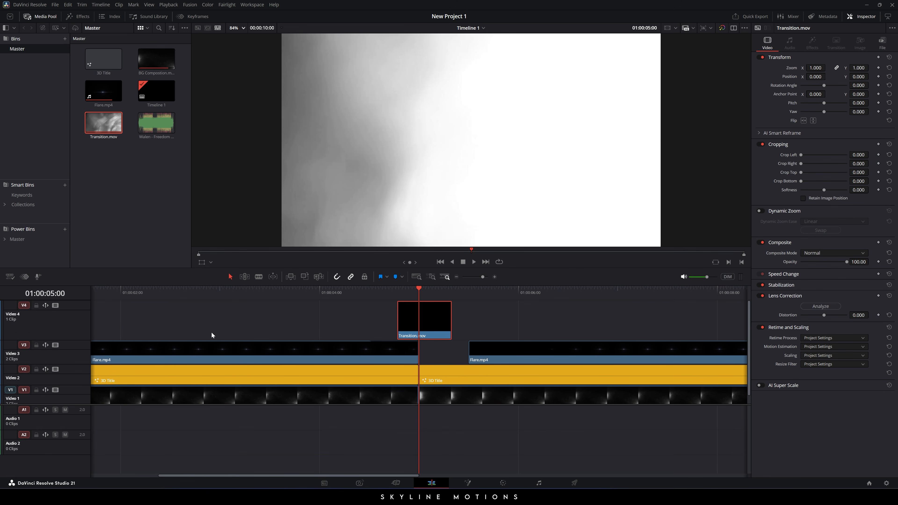
drag(81, 314, 81, 320)
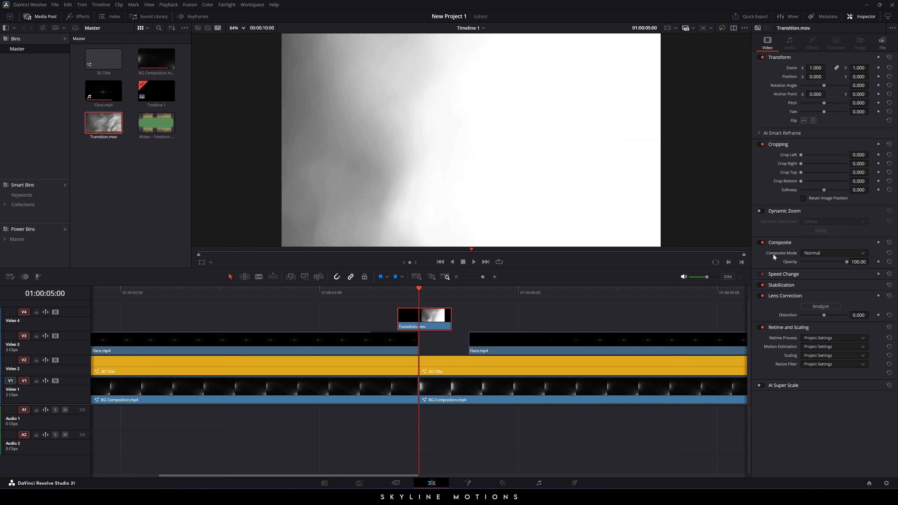
Set the Transition.mov clip's composite mode to Screen and save the project.
click(819, 253)
scroll(828, 302, down, 5)
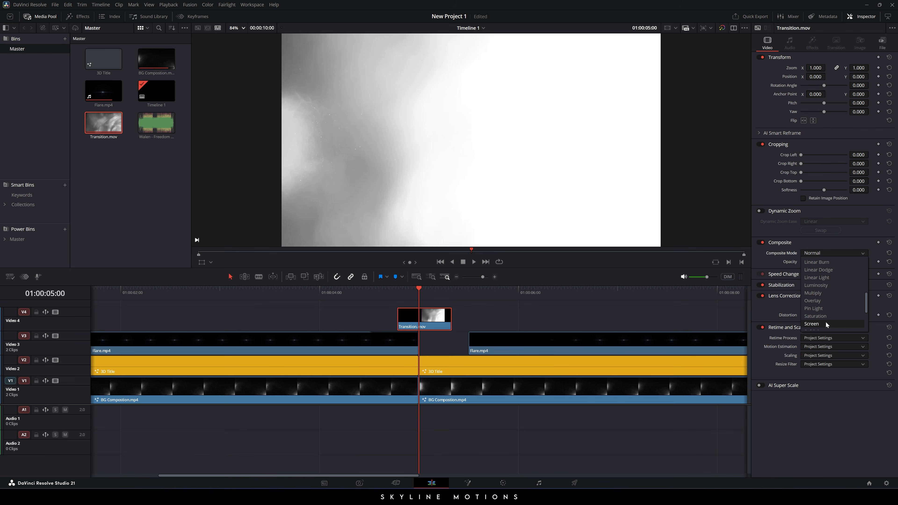
click(826, 323)
click(385, 294)
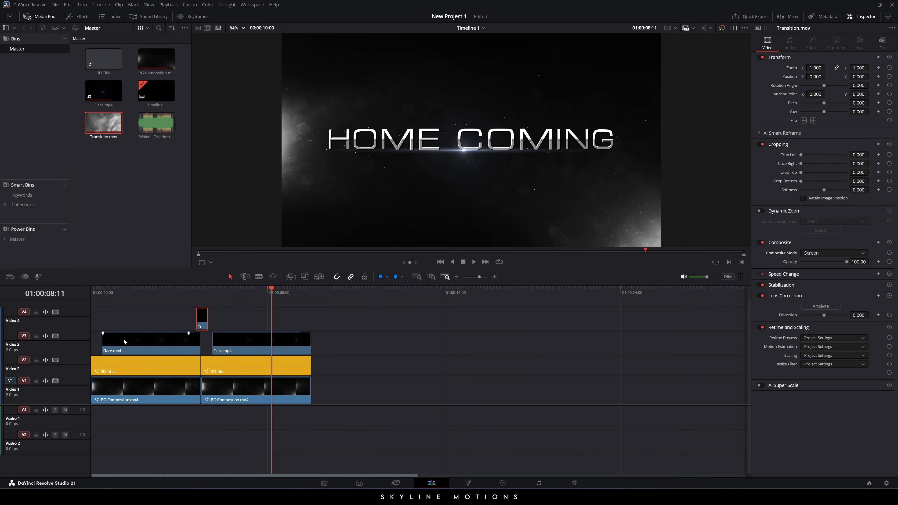
key(ctrl+s)
Add the Walen - Freedom Motivation music to Audio 1, trimming its opening and aligning it with the timeline start.
click(507, 364)
click(131, 218)
drag(157, 123, 269, 416)
drag(395, 422, 460, 408)
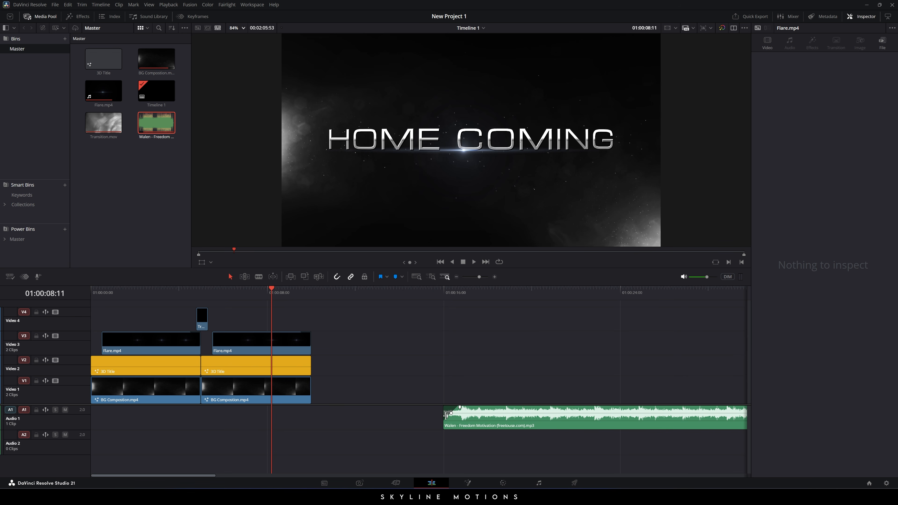
drag(511, 427, 159, 420)
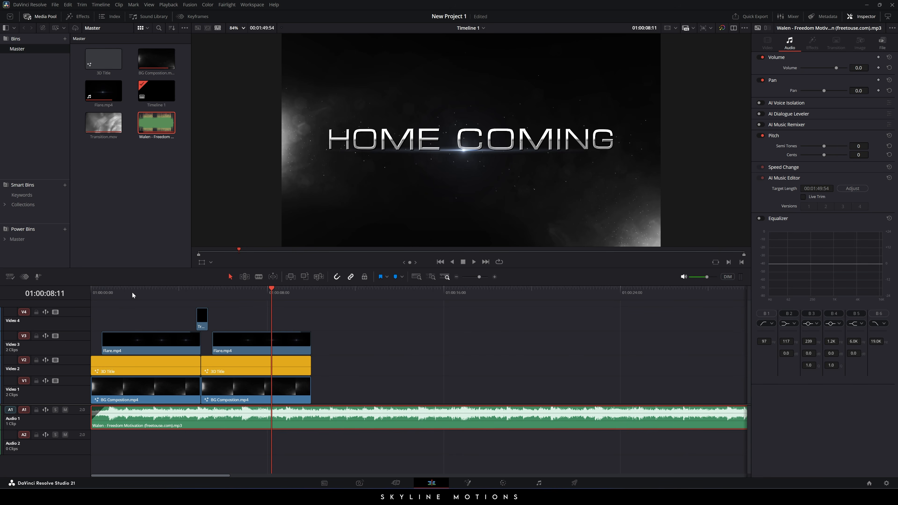
key(Home)
key(space)
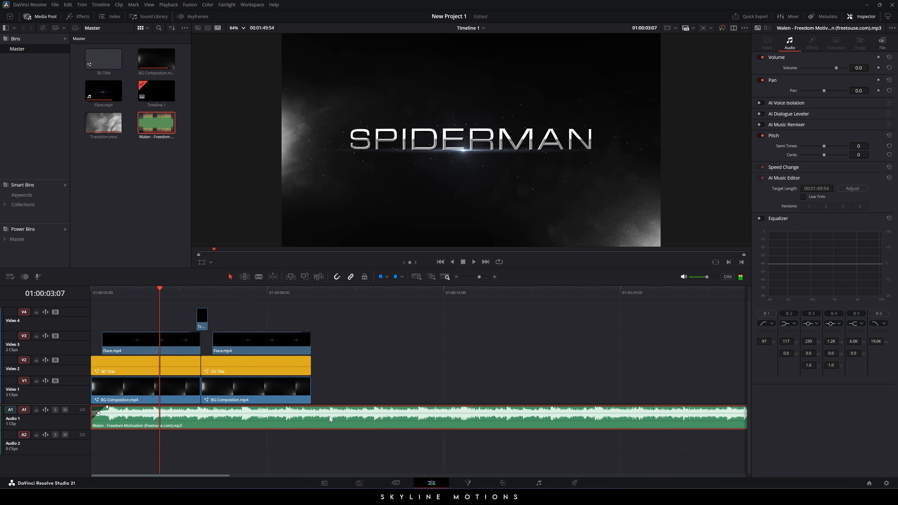
Split the music clip at the end of the second title, delete the remainder and return to the timeline start.
key(b)
click(314, 416)
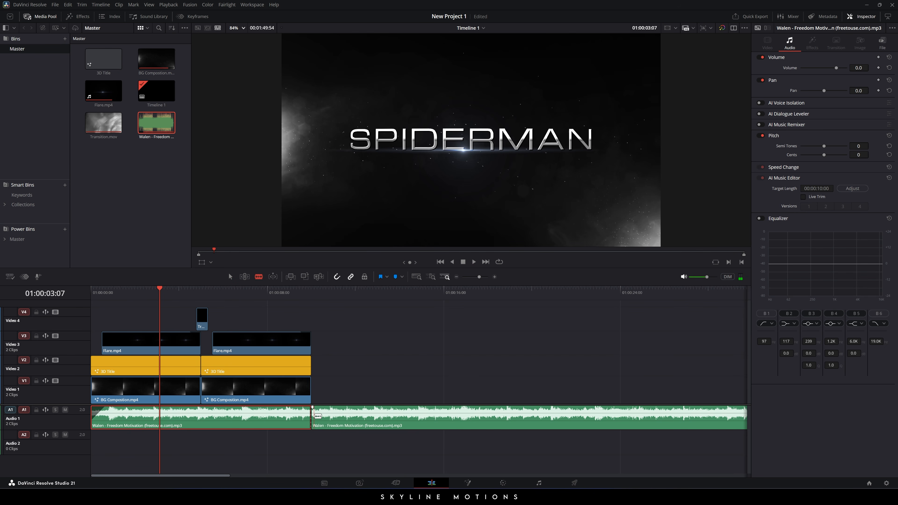
key(a)
click(358, 420)
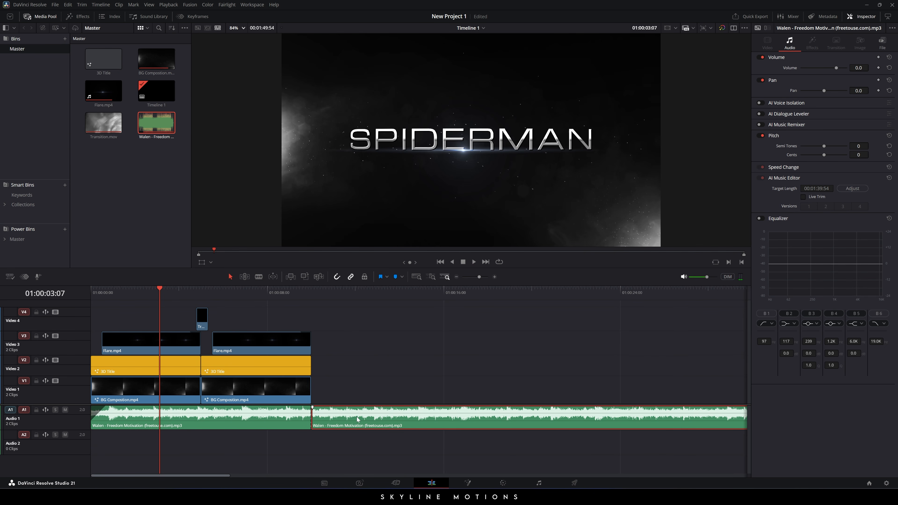
key(Delete)
key(Home)
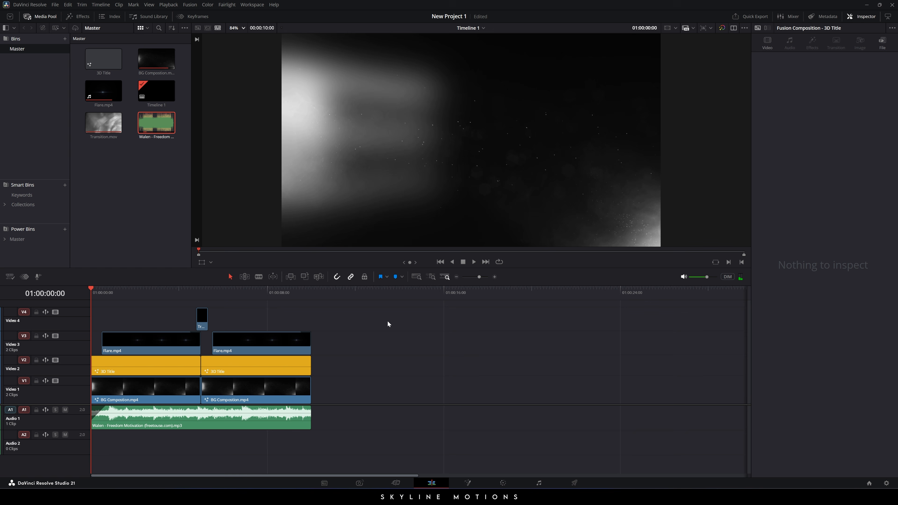